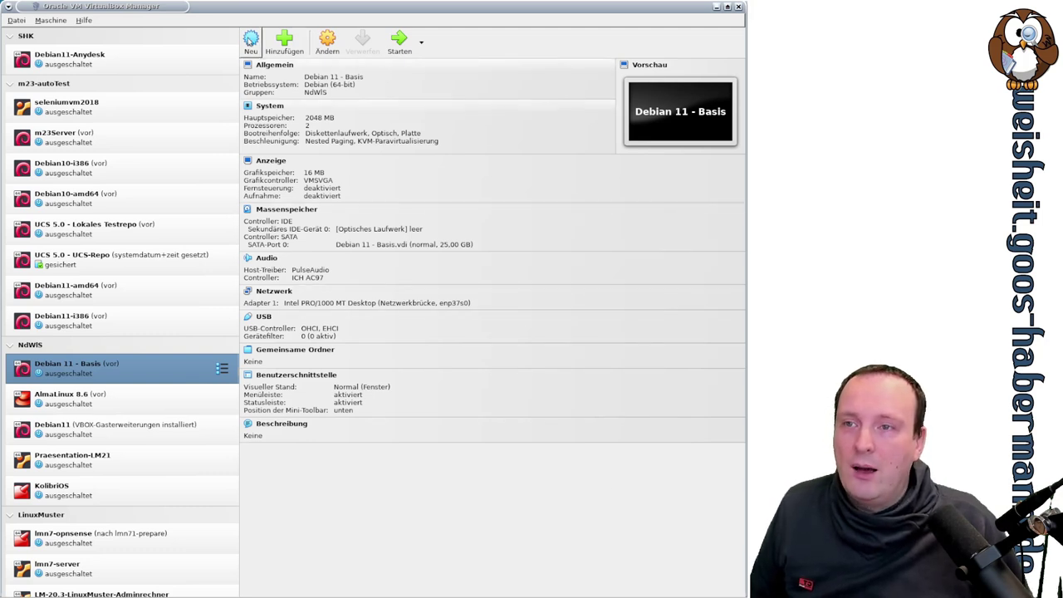
Step: Begin a new VM named Proxmox7.3 with type Linux and version Debian 11 Bullseye (64-bit)
left_click(251, 44)
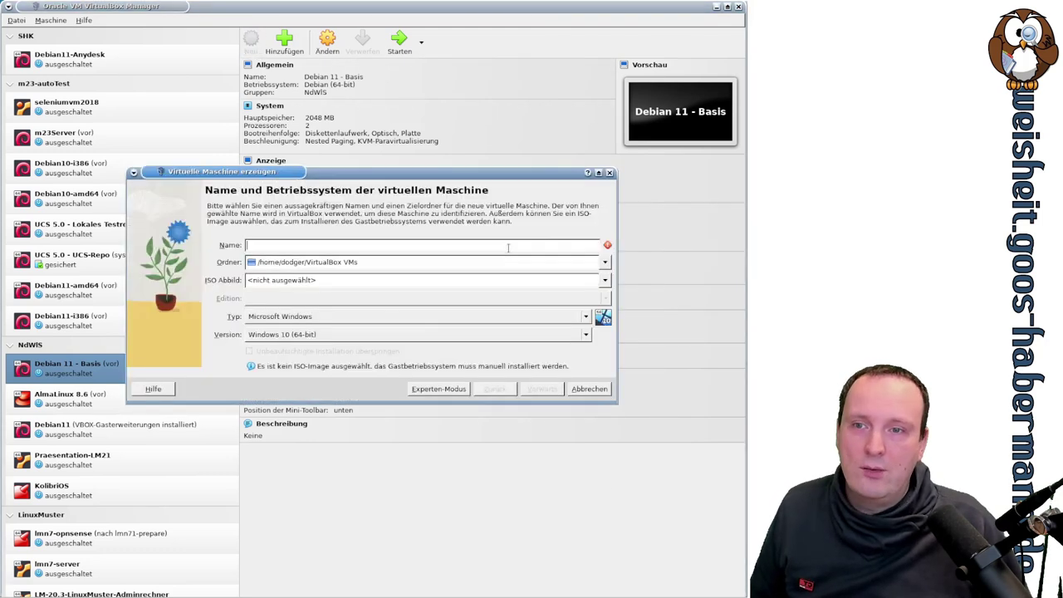
left_click_drag(287, 176, 377, 273)
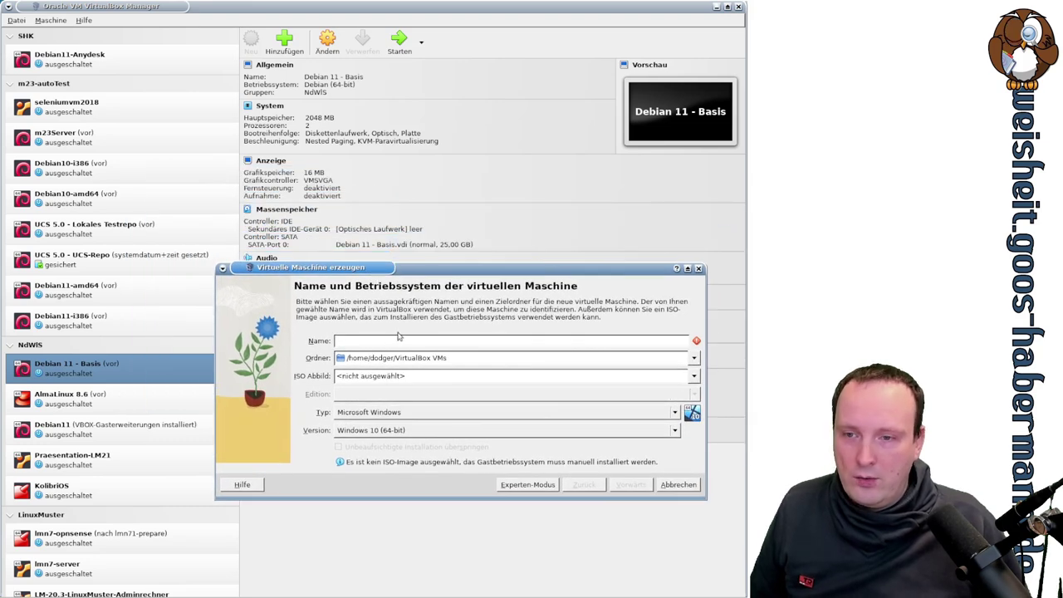
type("Proxmox7.3")
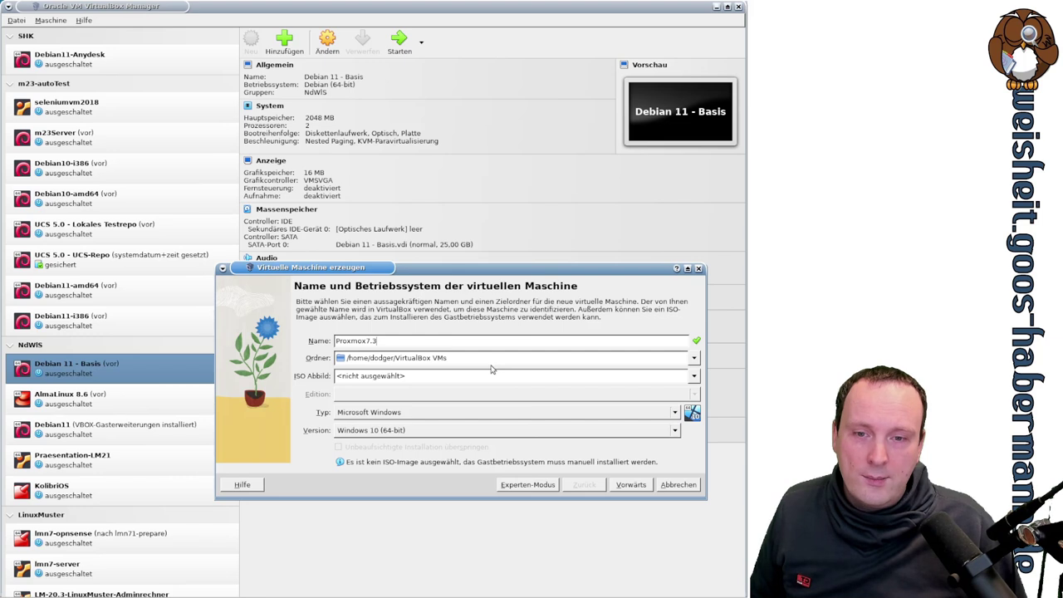
left_click(472, 412)
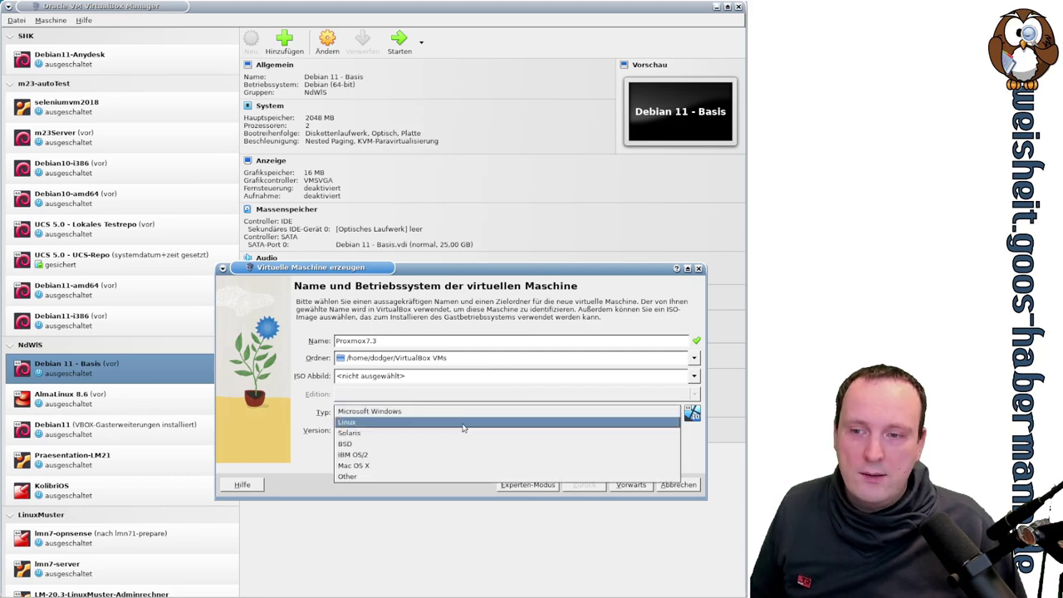
left_click(463, 430)
left_click(432, 431)
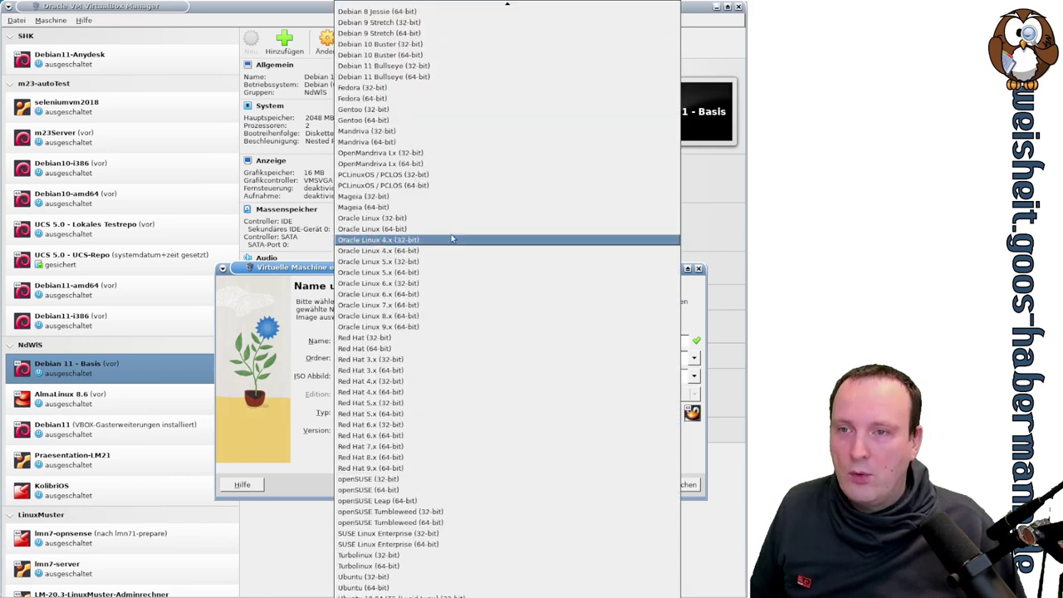
left_click(420, 77)
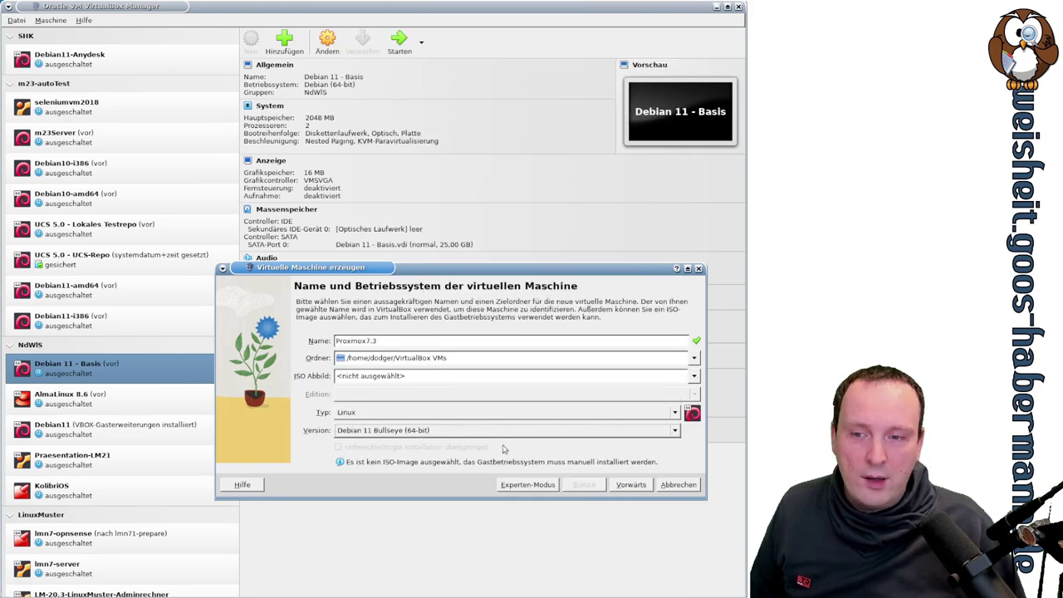
Step: Give the VM 8192 MB of memory and 4 processors
left_click(631, 490)
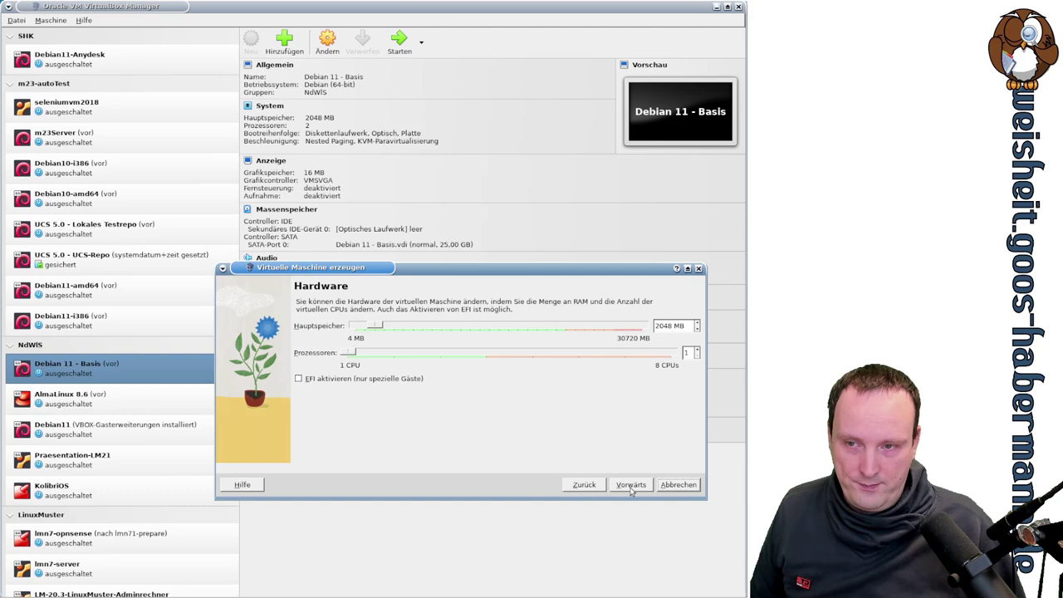
double_click(662, 325)
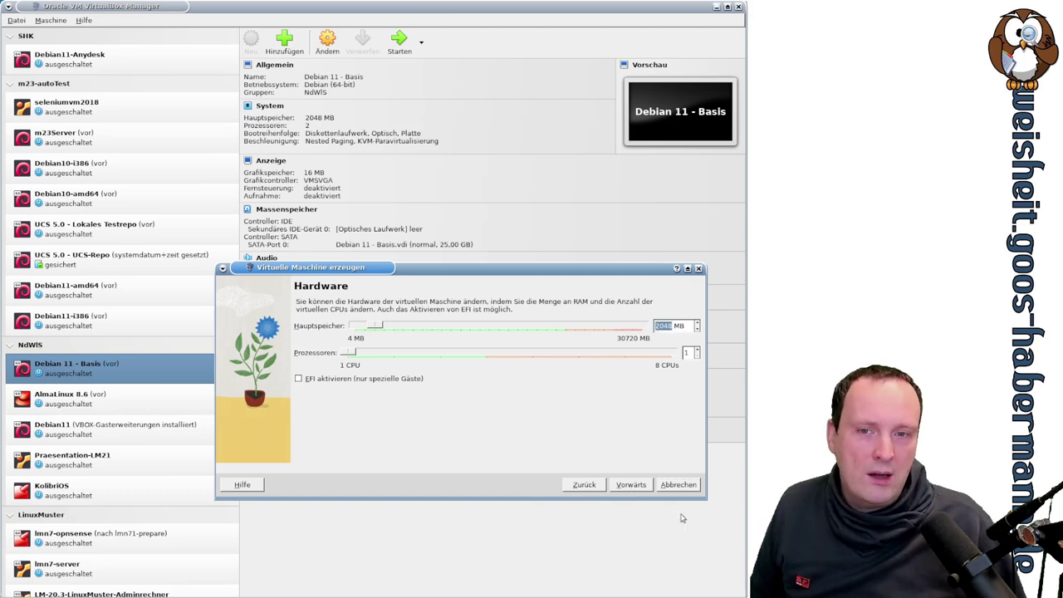
type("8192")
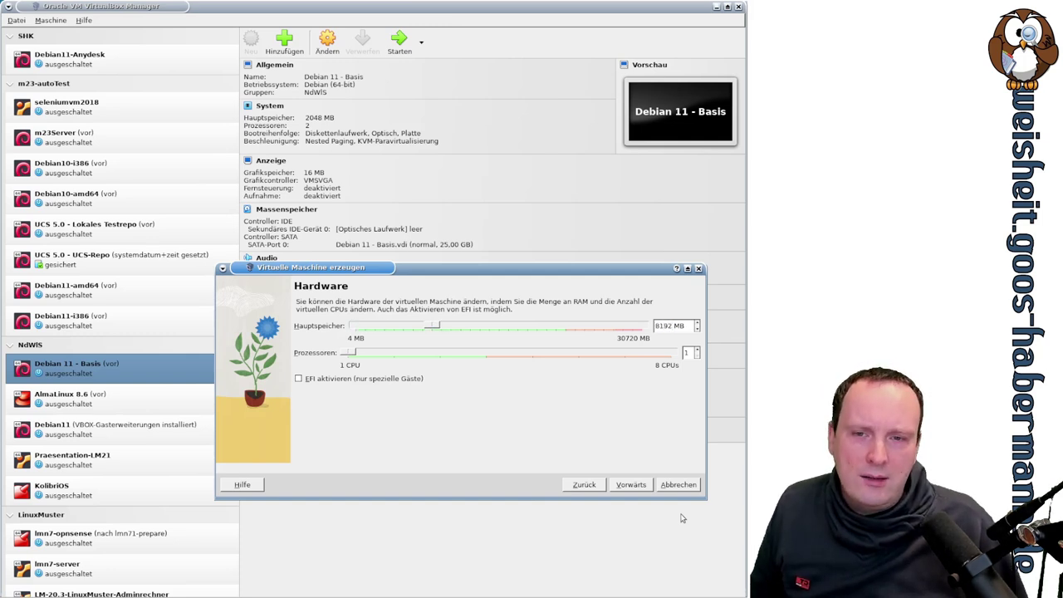
left_click_drag(358, 353, 486, 353)
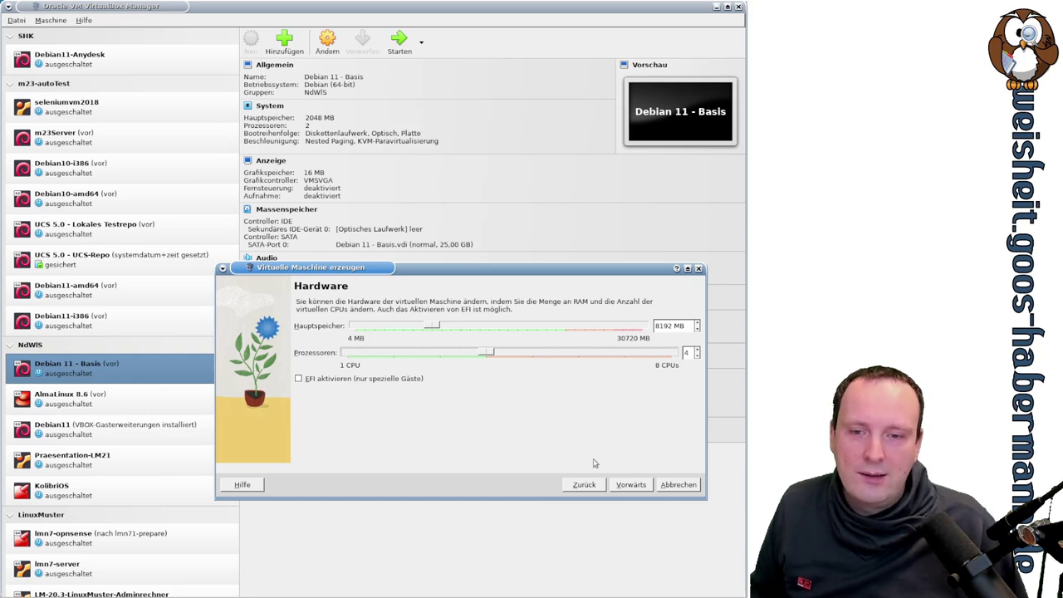
left_click(631, 485)
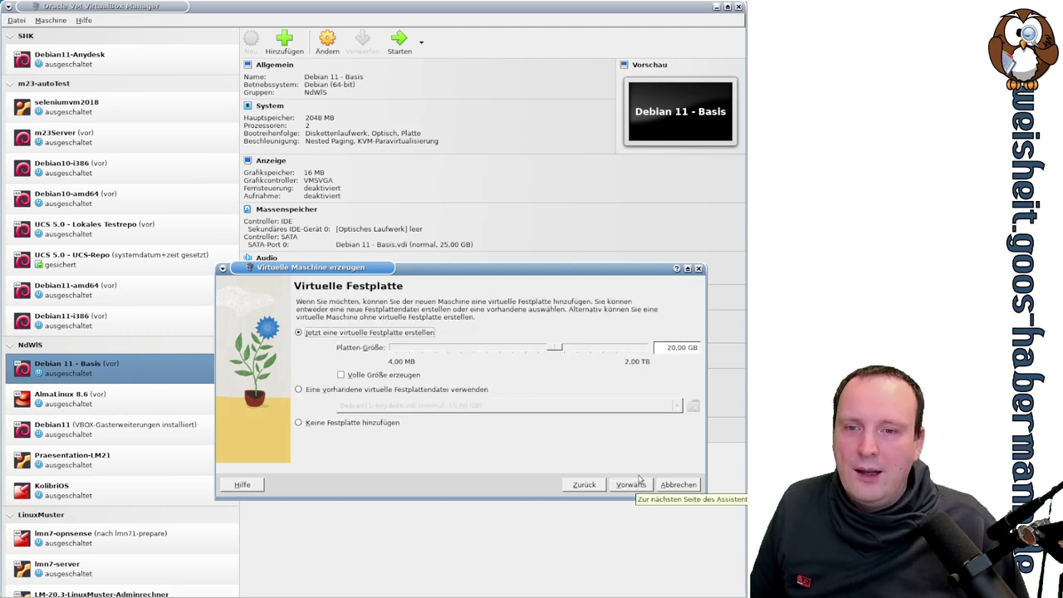
Step: Set the new virtual hard disk to 25 GB and create the Proxmox7.3 machine
double_click(667, 349)
type("25")
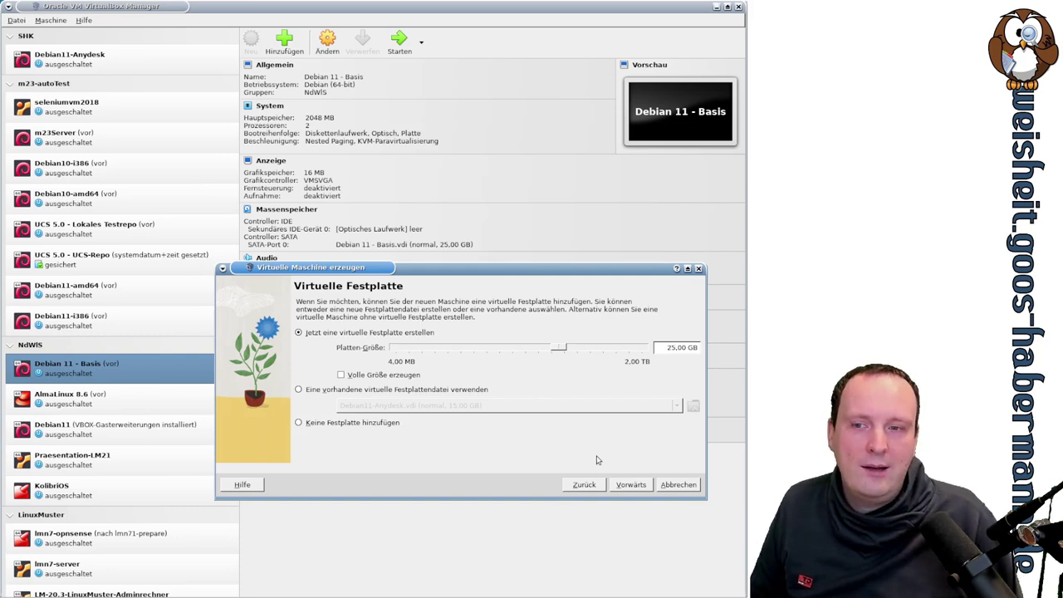
left_click(633, 485)
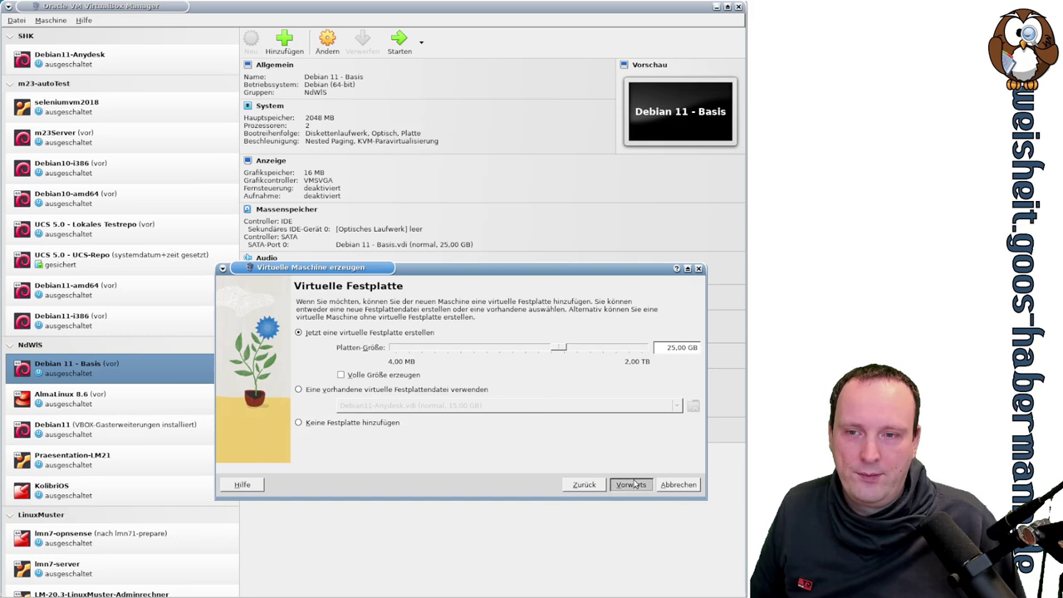
left_click(634, 488)
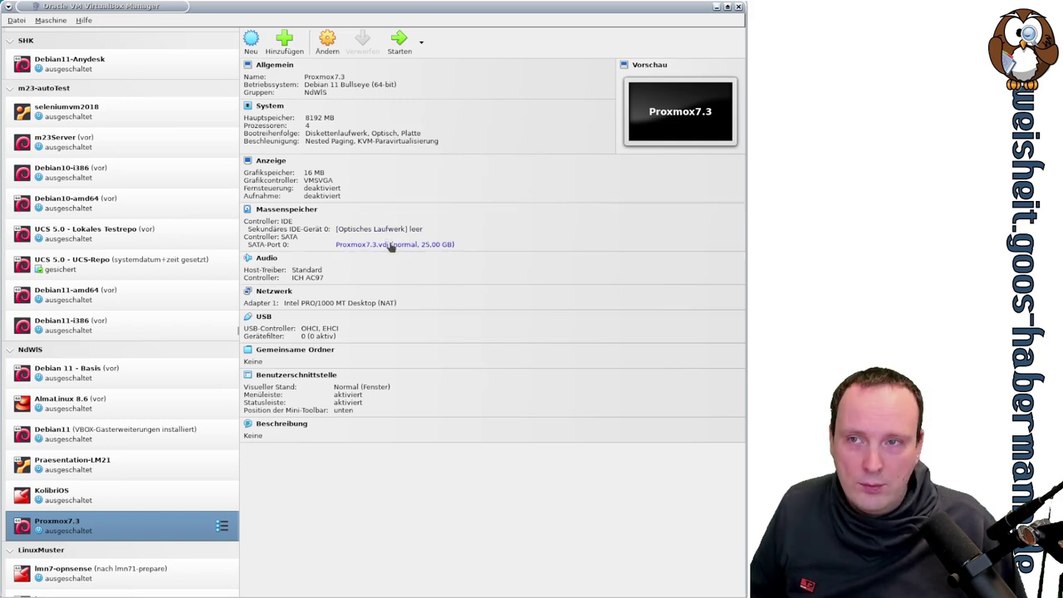
Step: Open the Virtual Media manager from File > Tools and start copying Proxmox7.3.vdi
left_click(20, 22)
mouse_move(105, 76)
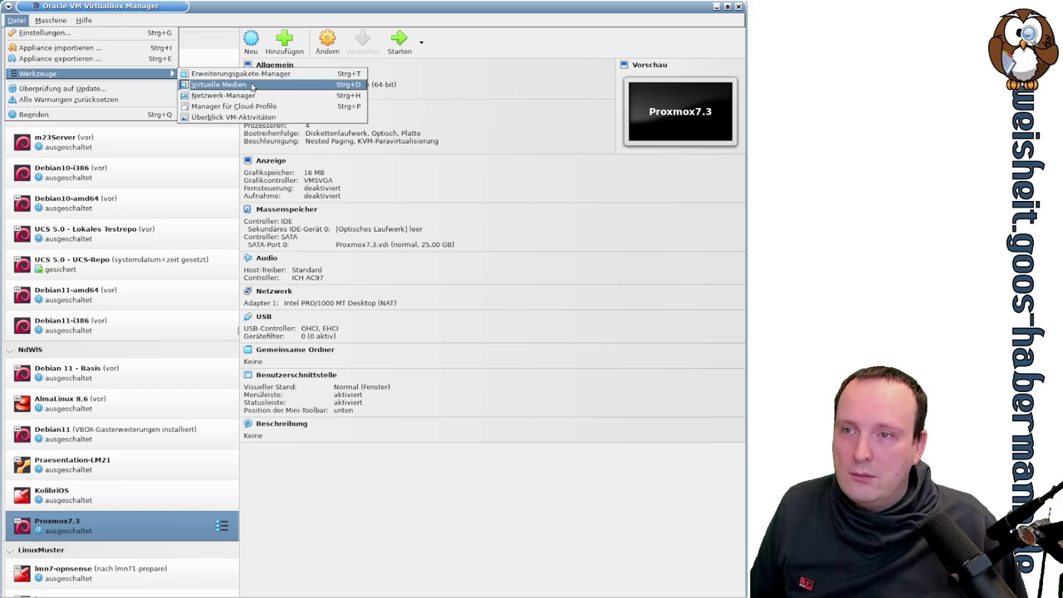
left_click(252, 87)
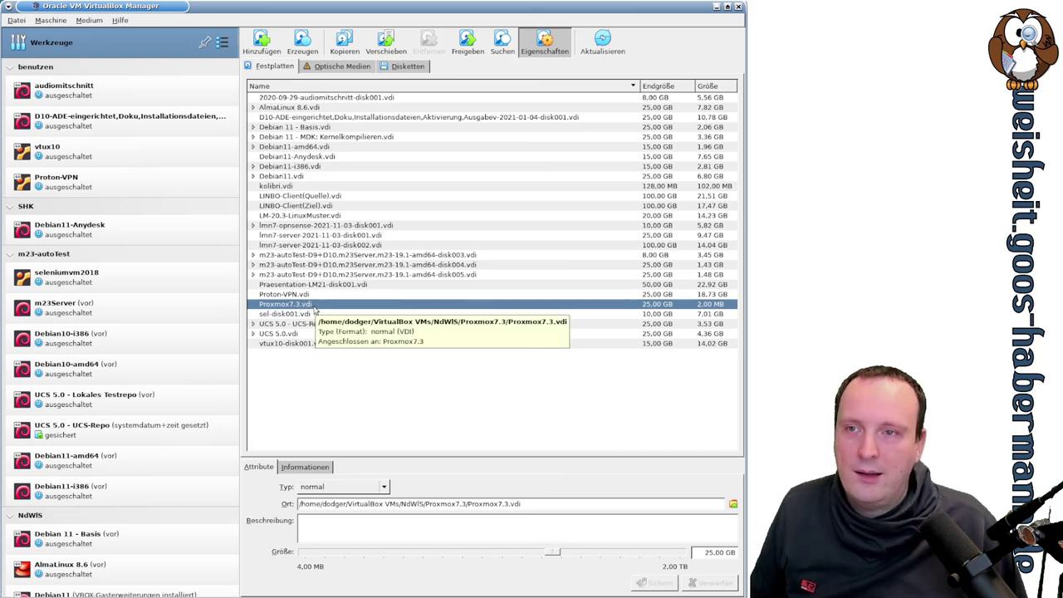
left_click(345, 45)
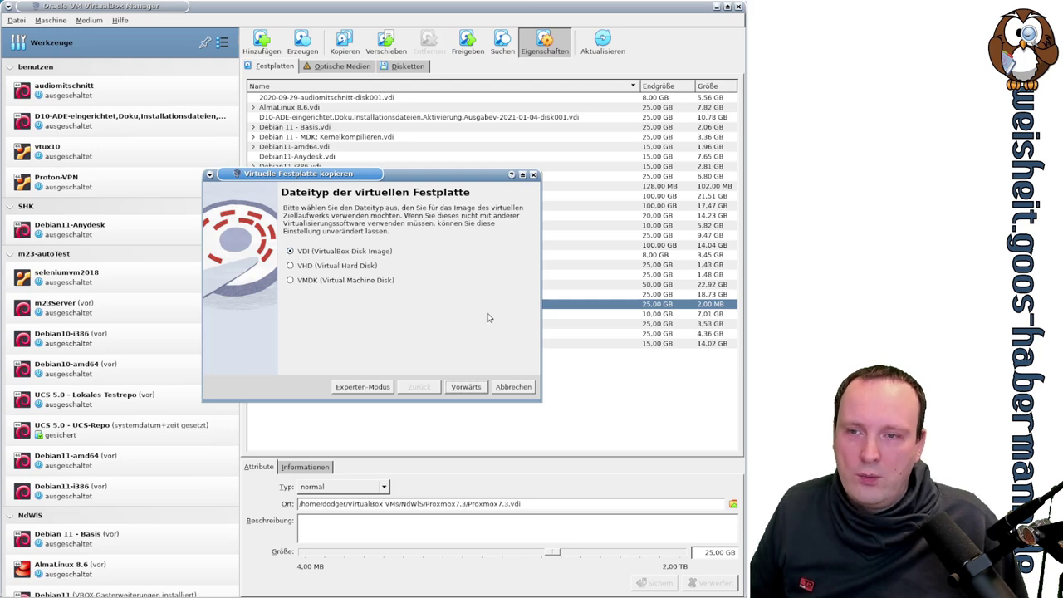
Step: Save the copy as a dynamically allocated VDI named Proxmox7.3_R2.vdi
left_click(466, 387)
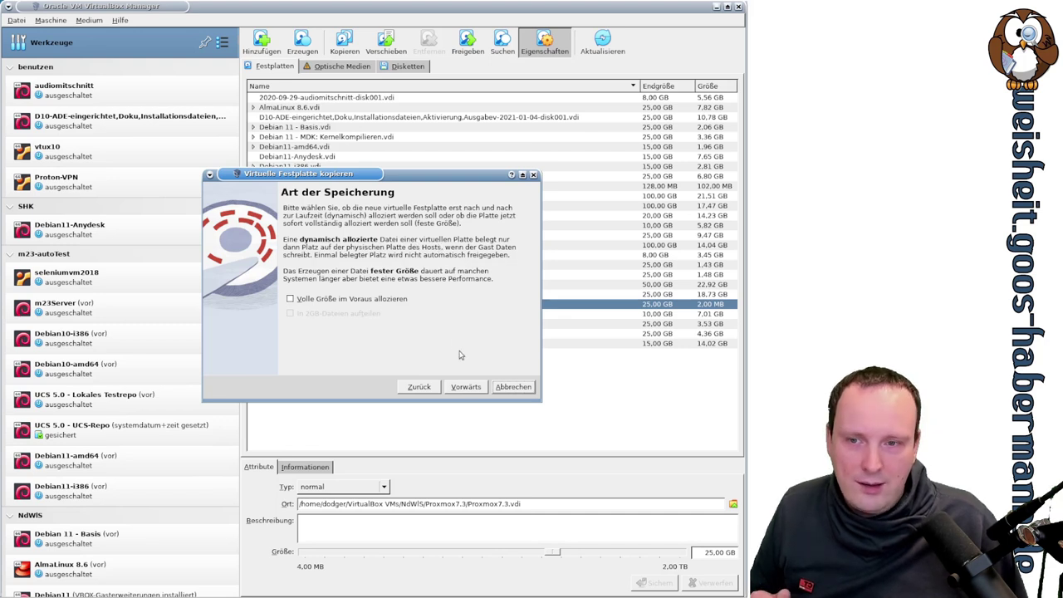
left_click(465, 387)
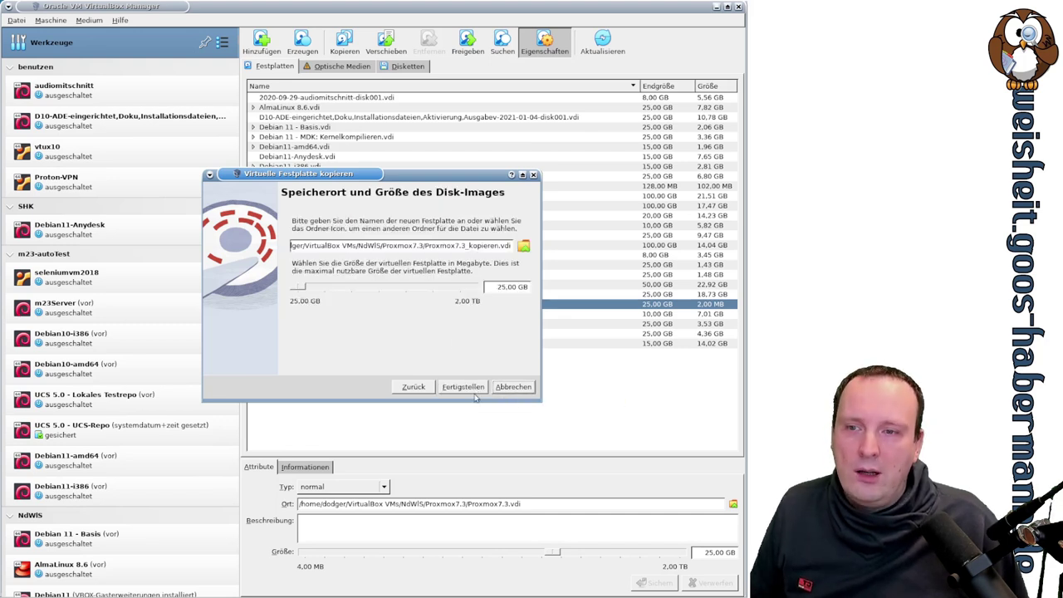
left_click_drag(470, 246, 501, 245)
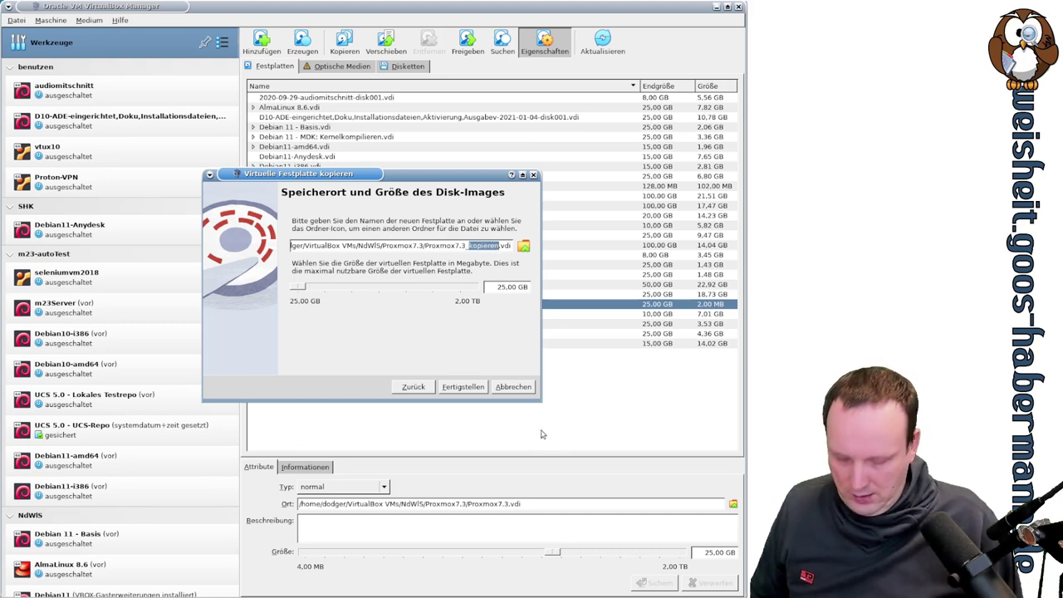
type("R2")
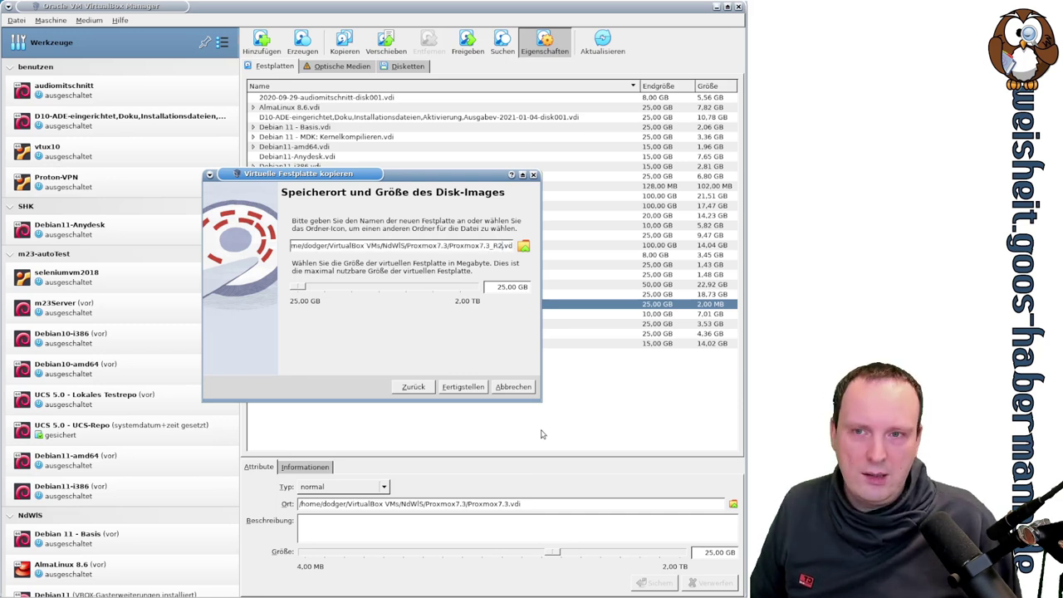
left_click(479, 388)
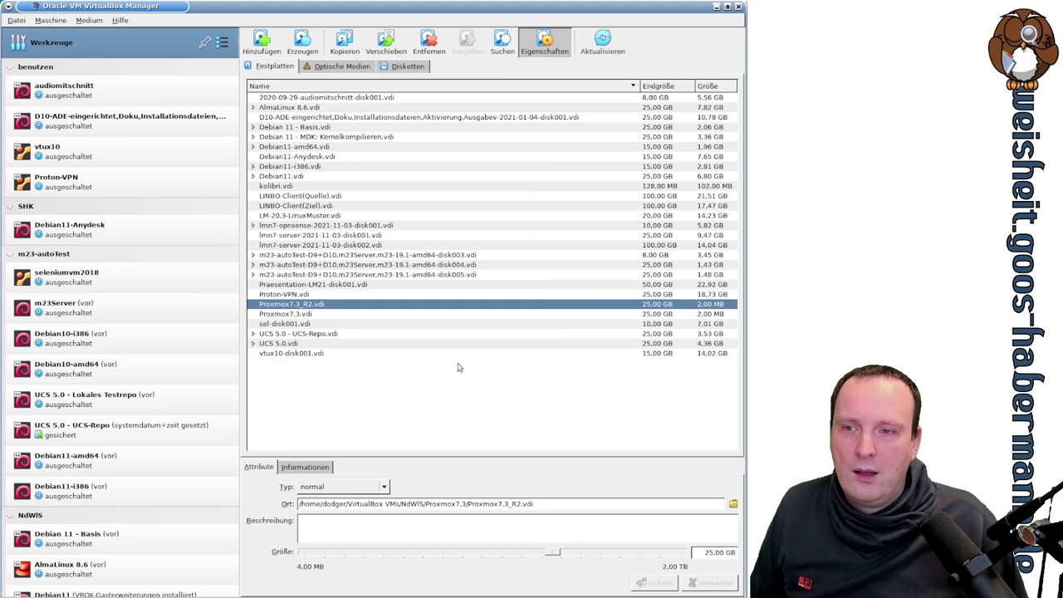
Step: Copy Proxmox7.3.vdi again as a dynamic VDI named Proxmox7.3_R3.vdi
right_click(311, 315)
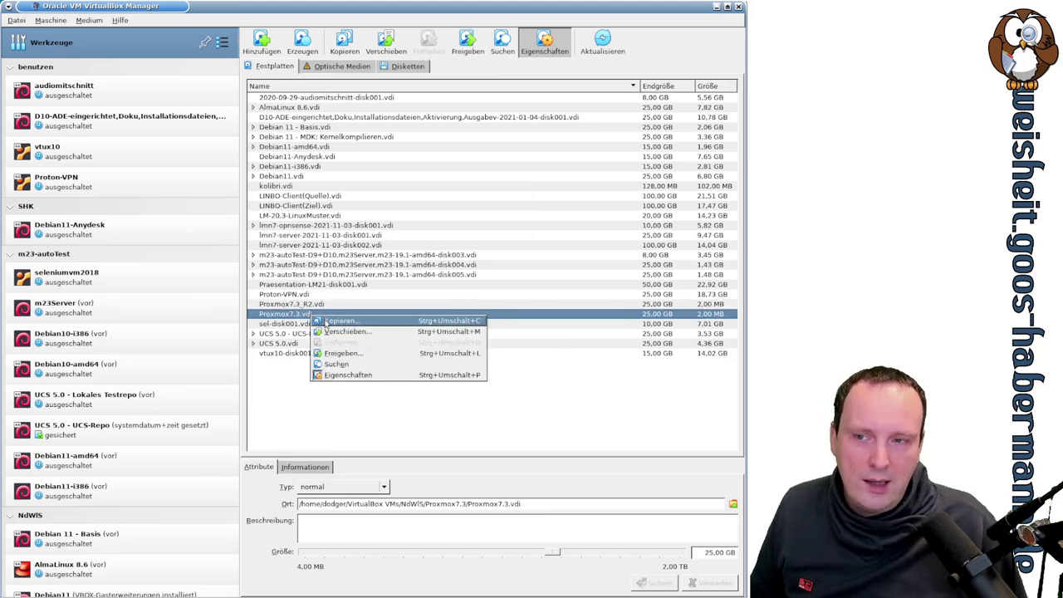
left_click(328, 320)
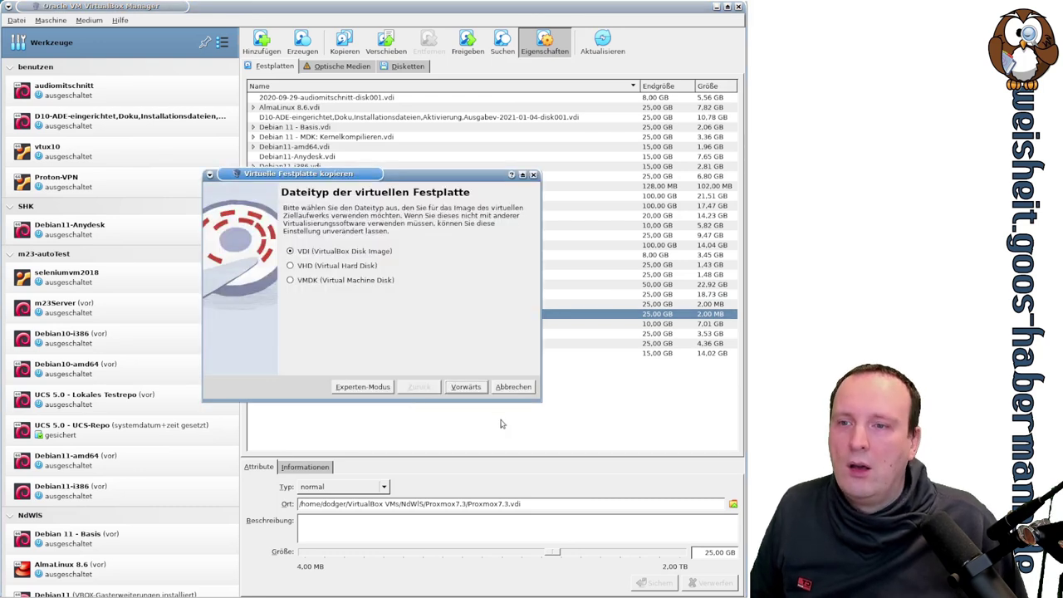
left_click(477, 392)
left_click(466, 387)
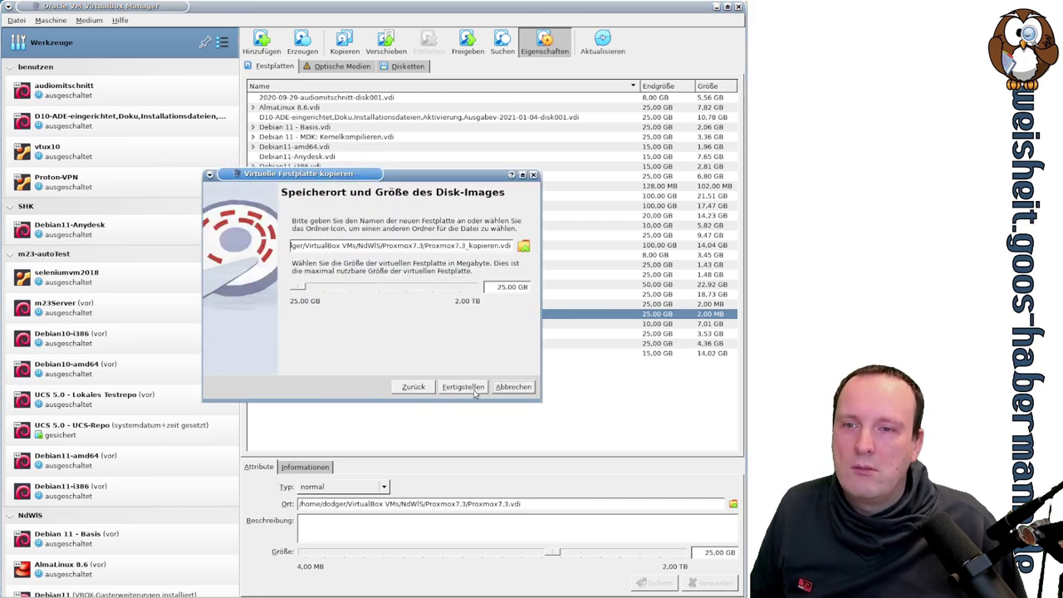
left_click_drag(469, 246, 503, 246)
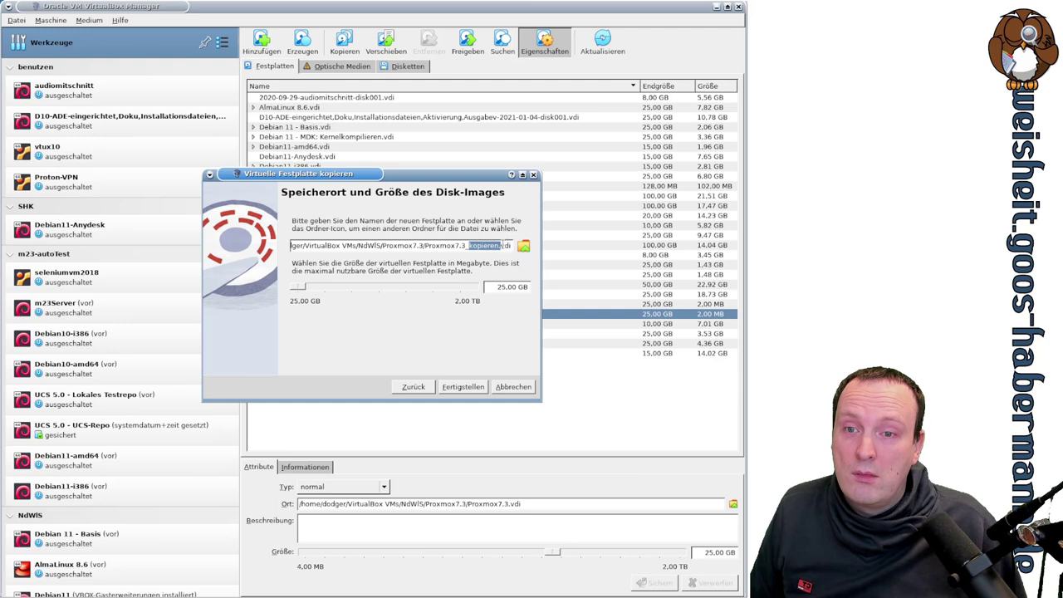
type("R3")
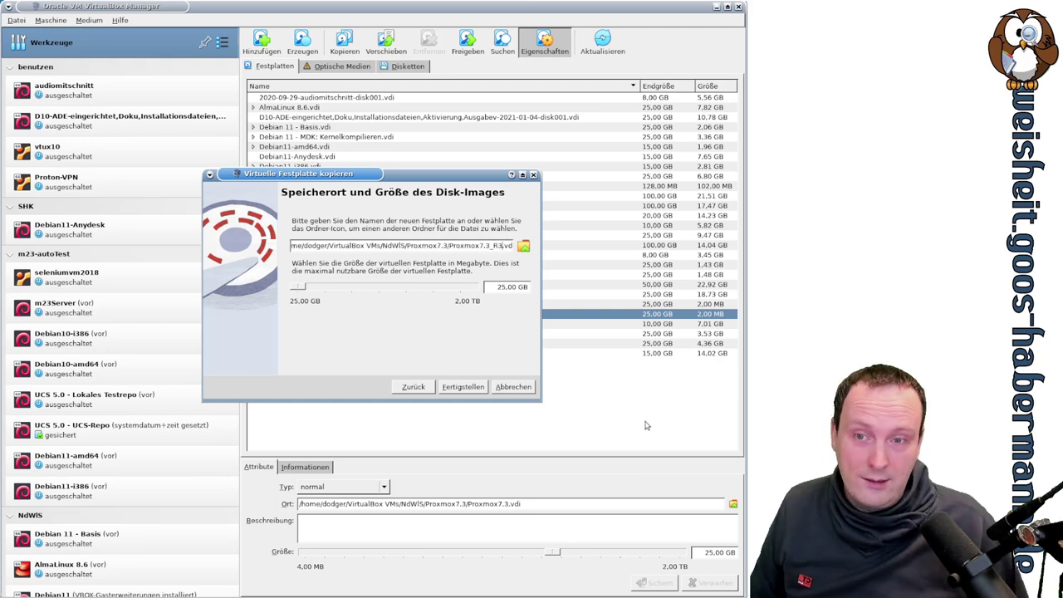
left_click(463, 387)
Step: Make a third copy named Proxmox7.3_R4.vdi and check it in the disk list
right_click(316, 324)
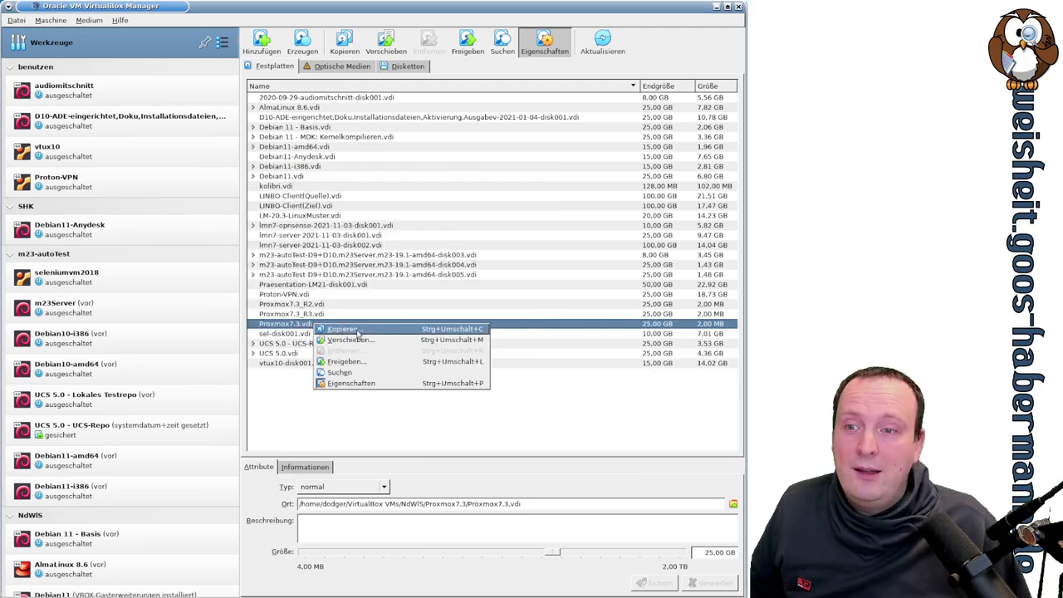
left_click(358, 331)
left_click(470, 387)
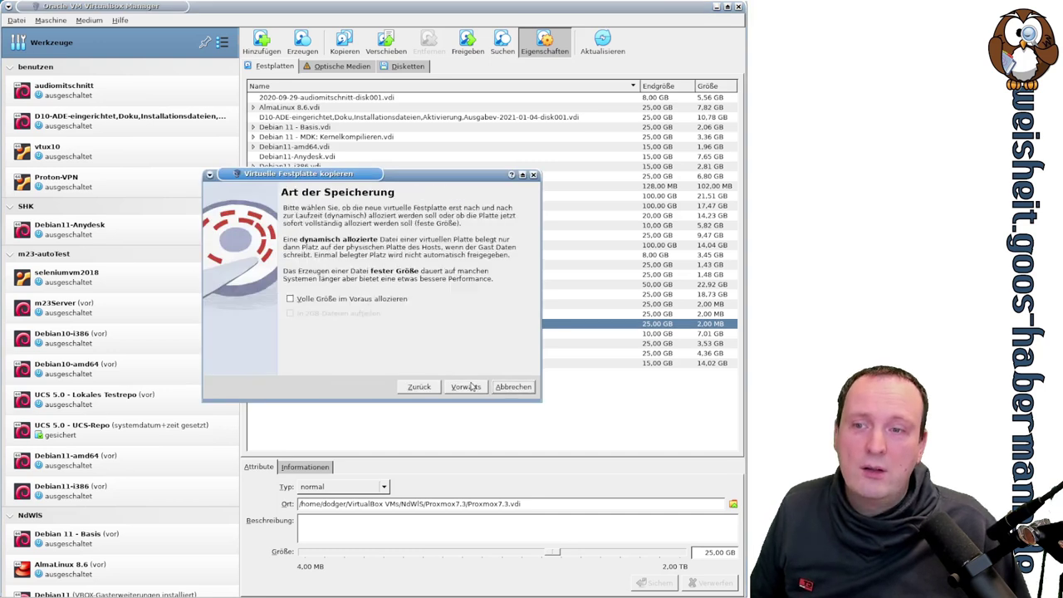
left_click(470, 387)
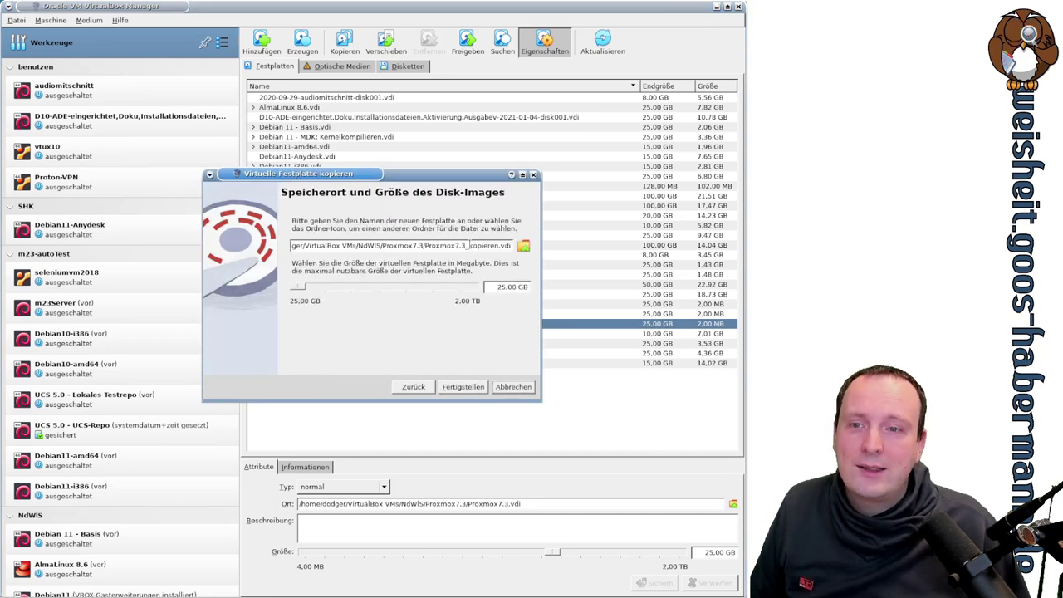
left_click_drag(469, 246, 500, 246)
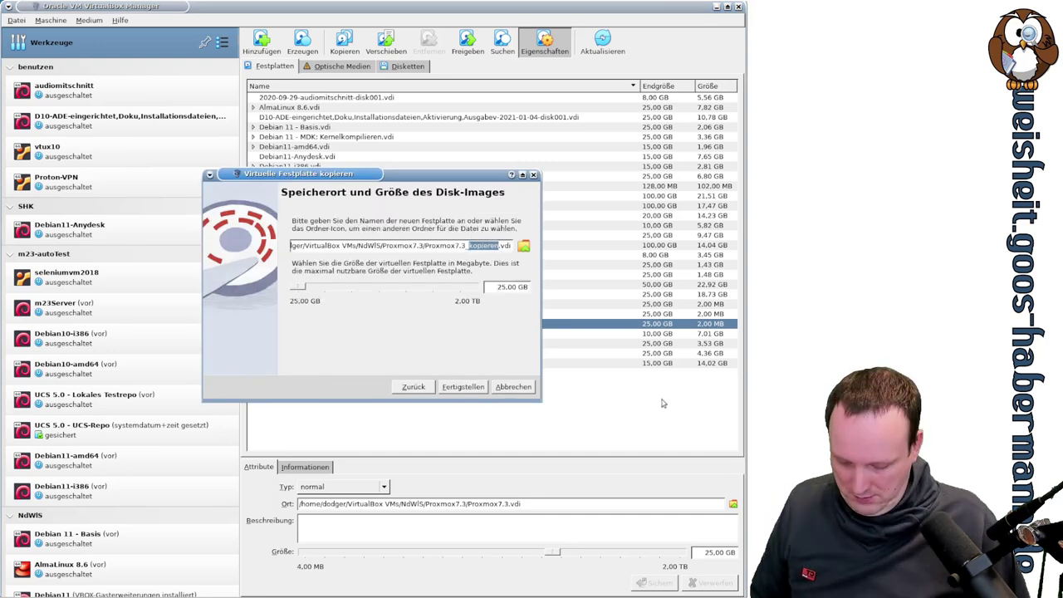
type("R4")
left_click(463, 387)
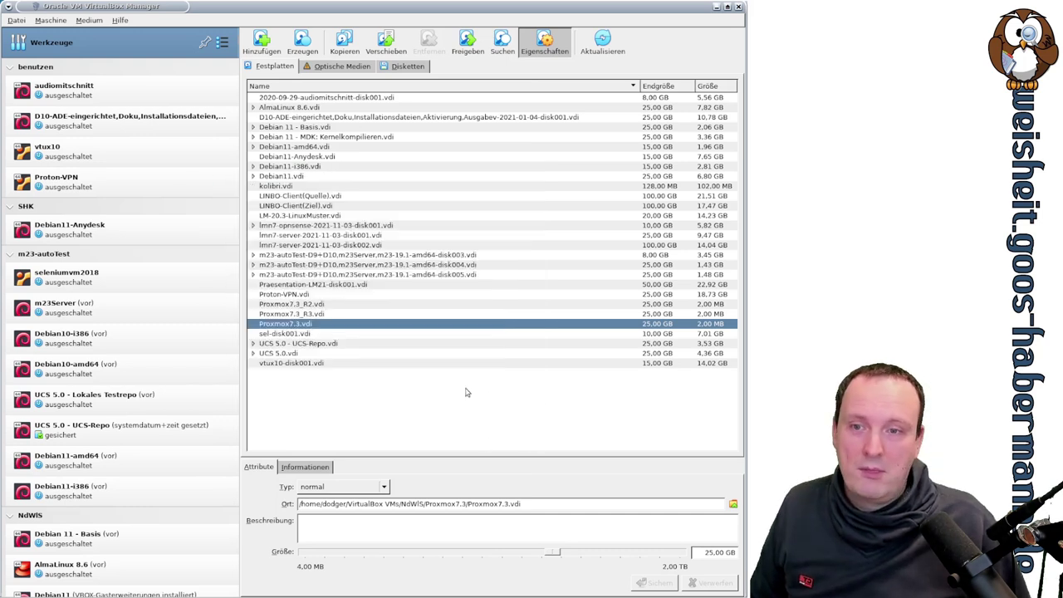
left_click(314, 295)
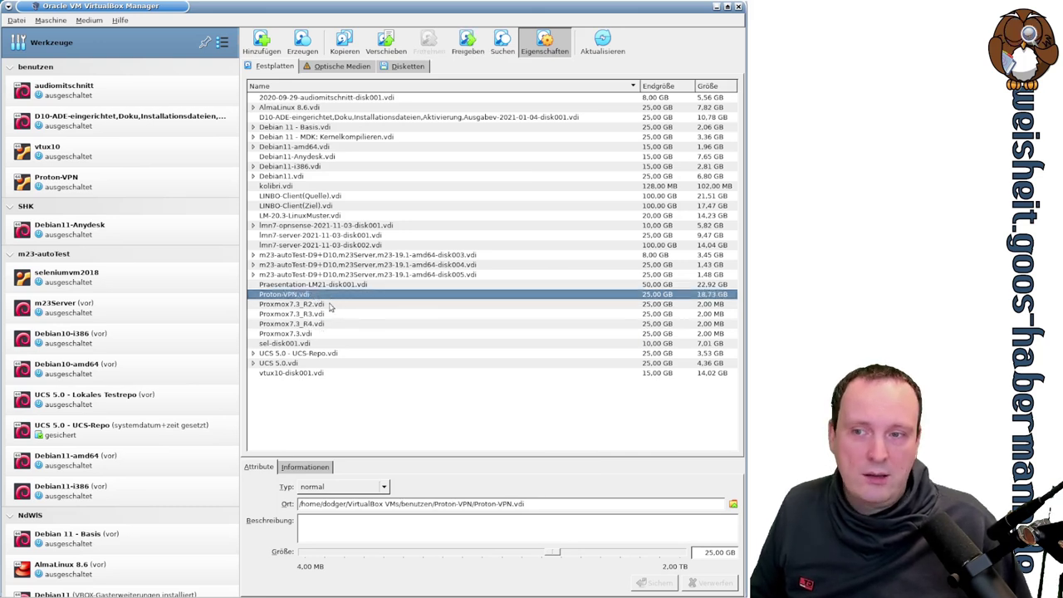
key("Down")
key("Down")
key("Down")
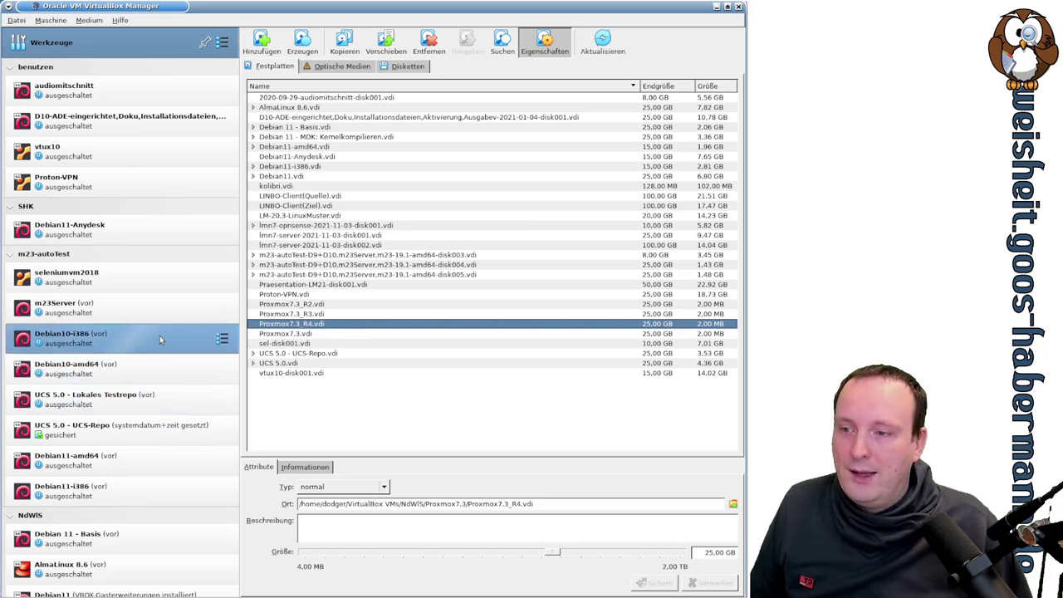
scroll(160, 336, "down", 3)
Step: Attach Proxmox7.3_R2.vdi, R3.vdi and R4.vdi to Proxmox7.3's SATA controller and save
scroll(163, 329, "down", 2)
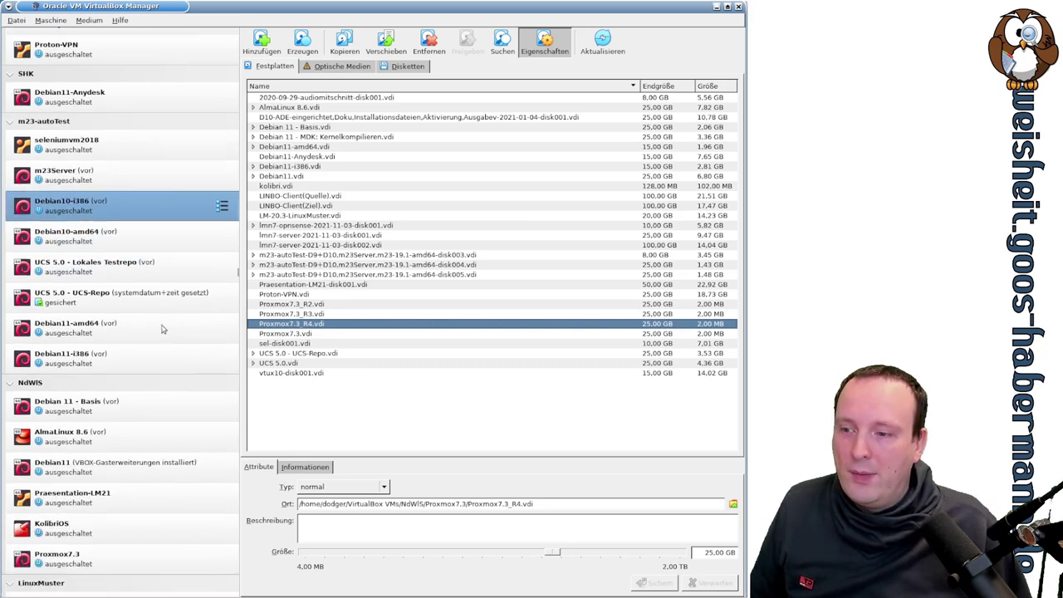
left_click(91, 558)
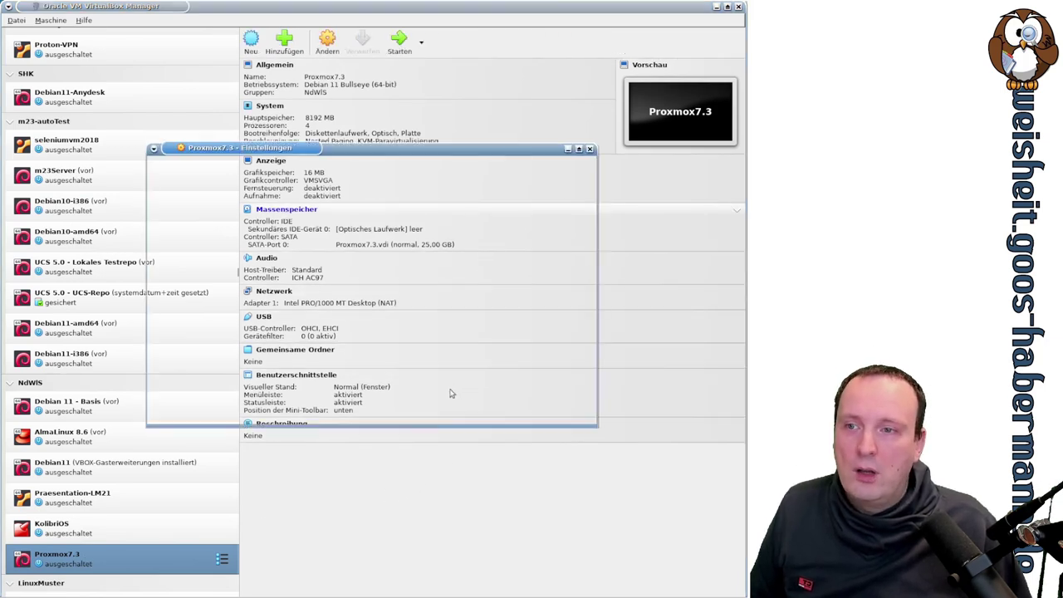
left_click(311, 232)
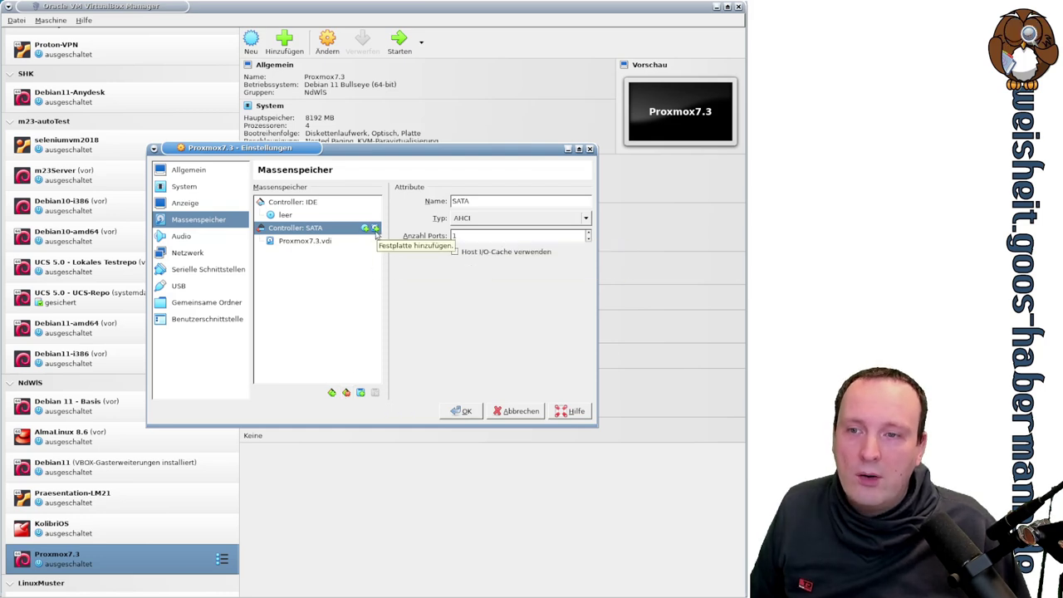
left_click(376, 228)
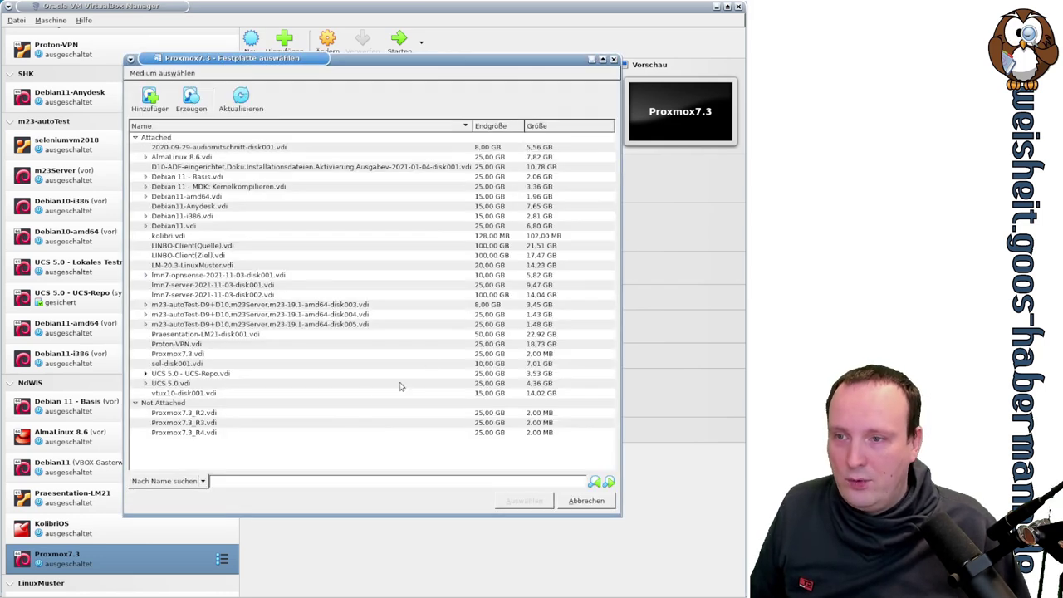
left_click(210, 414)
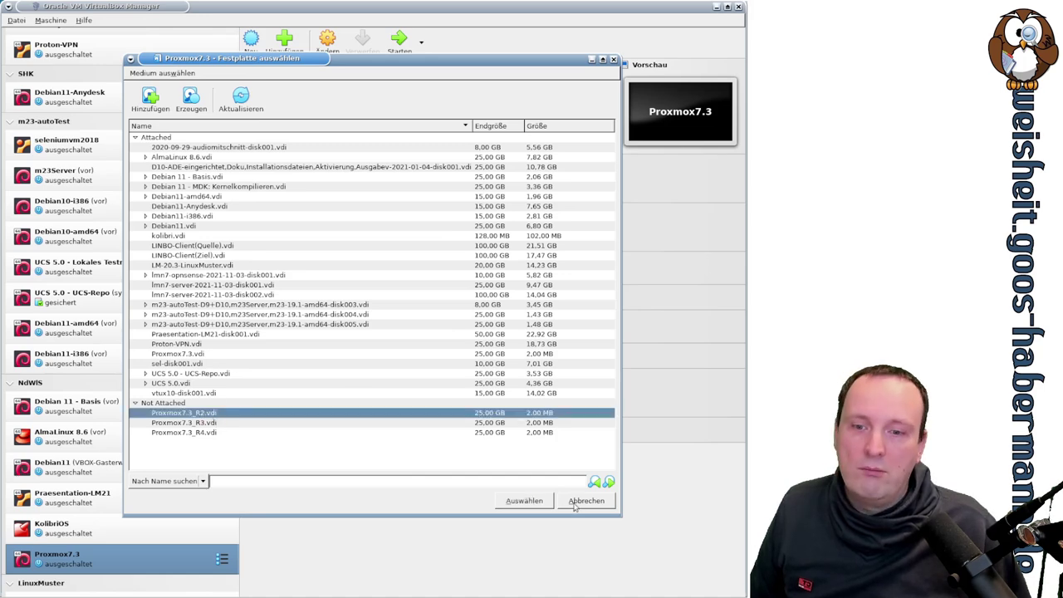
left_click(524, 501)
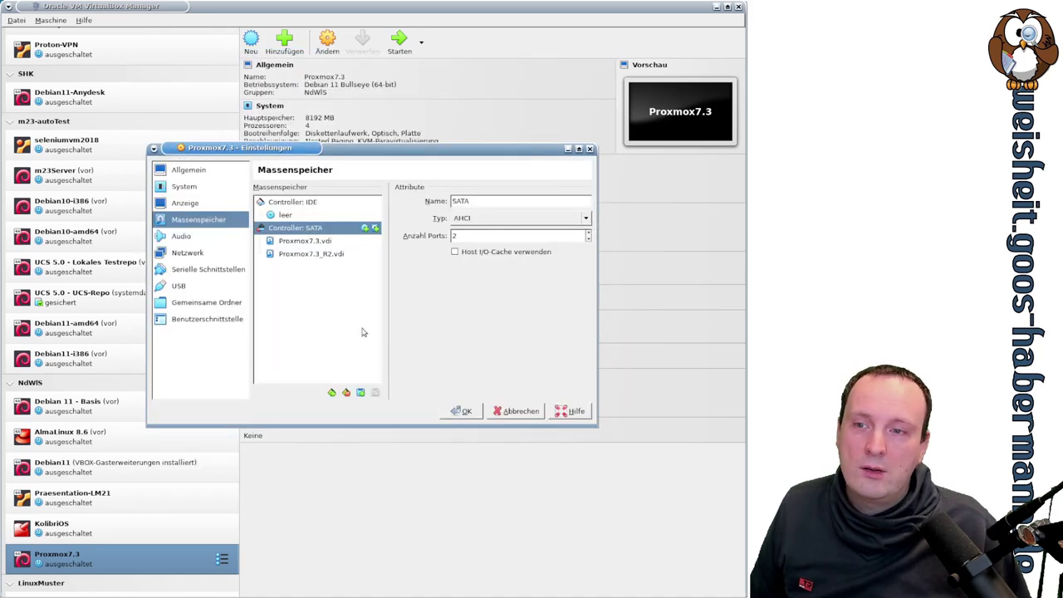
left_click(376, 228)
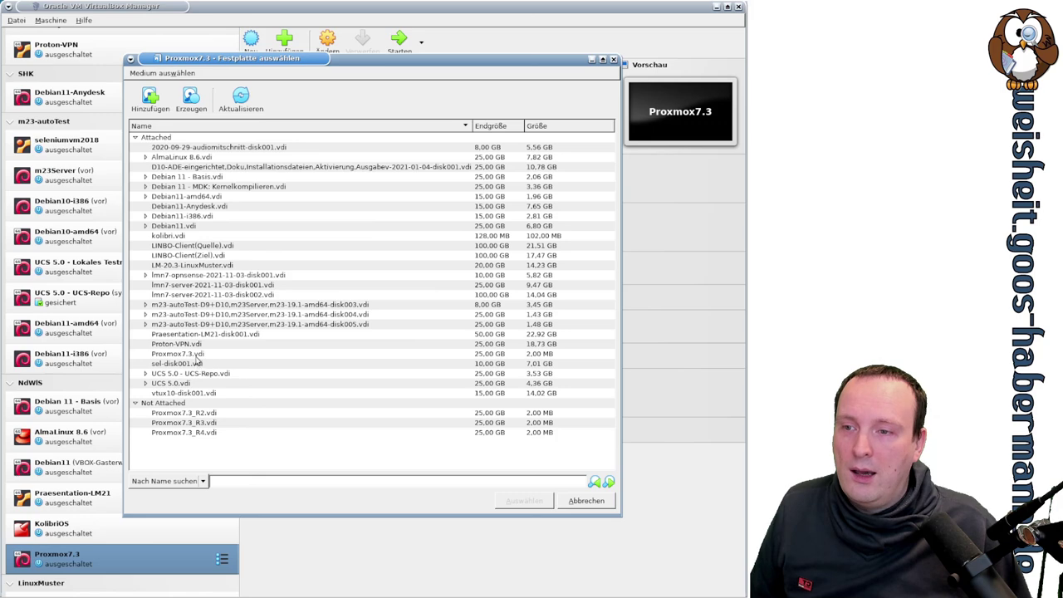
double_click(219, 423)
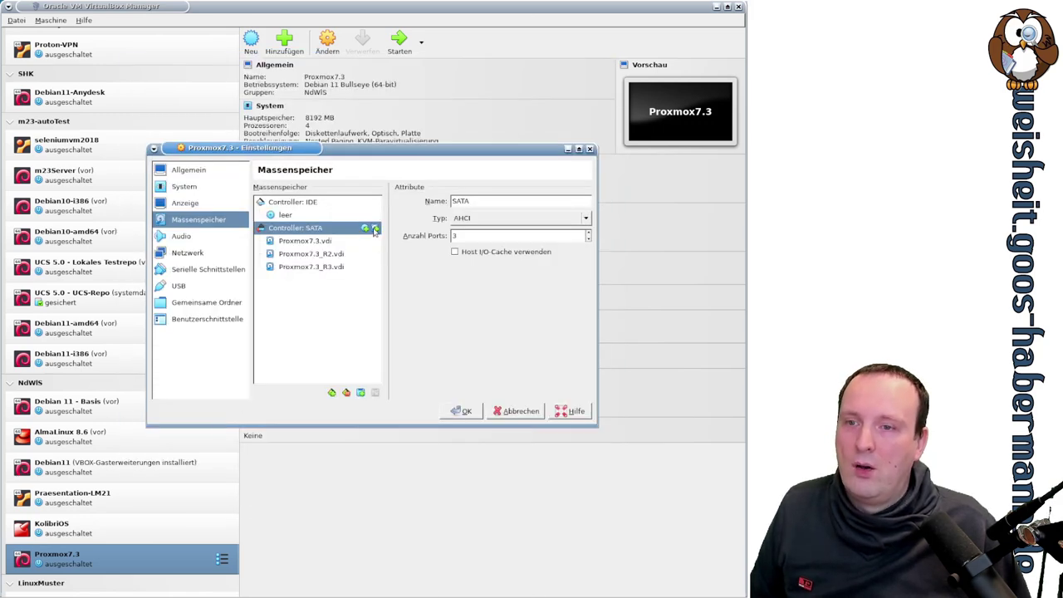
left_click(376, 228)
double_click(203, 433)
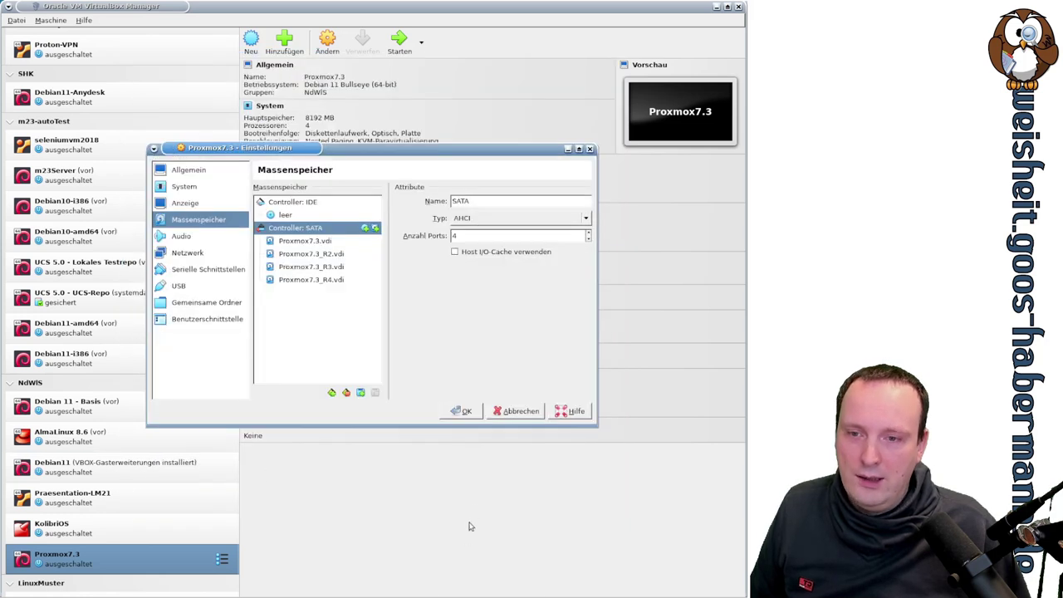
left_click(464, 412)
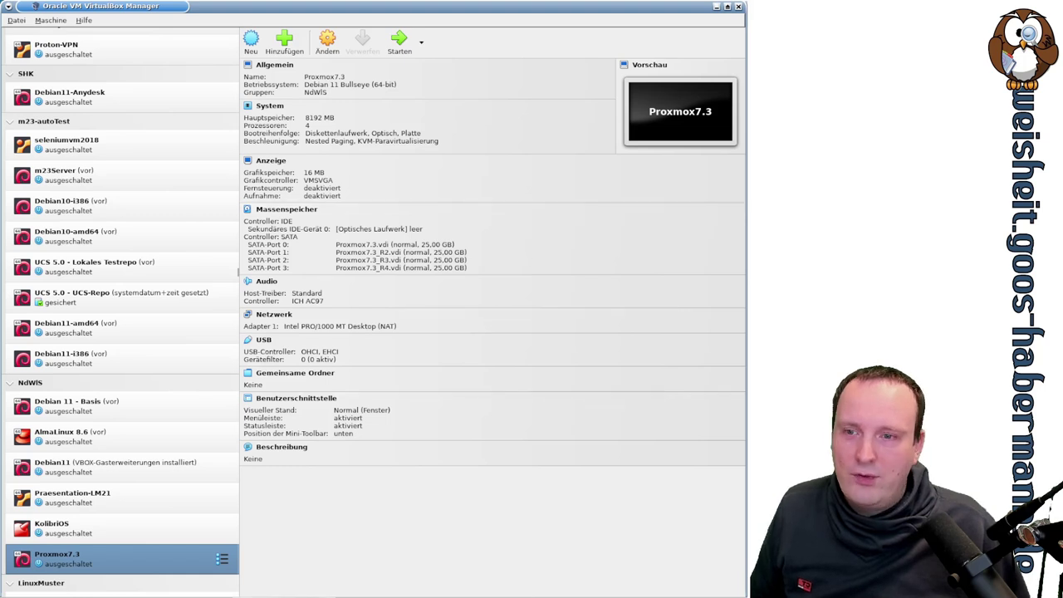
key("alt+Tab")
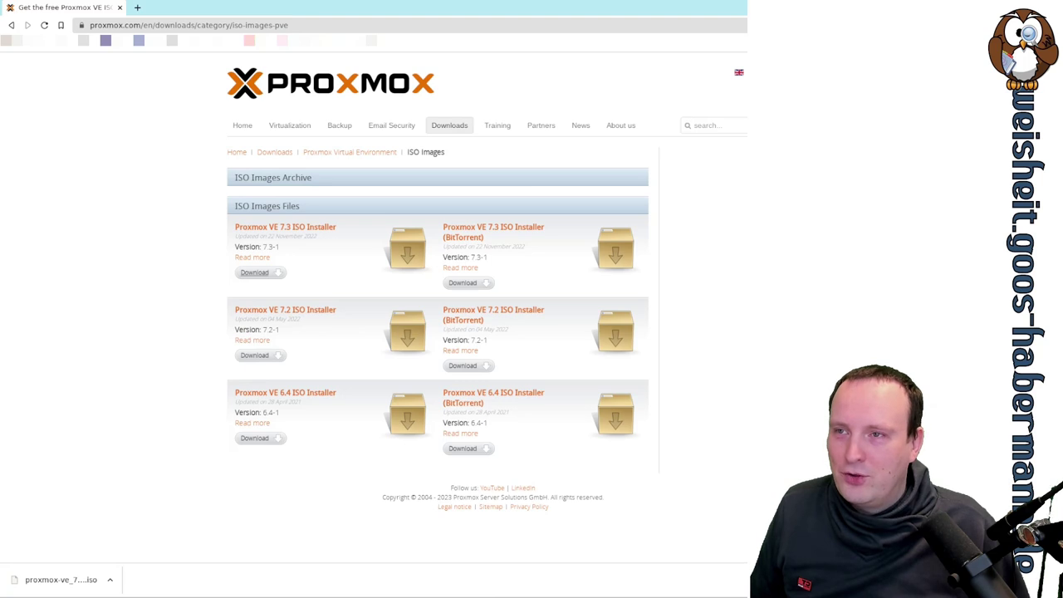
key("alt+Tab")
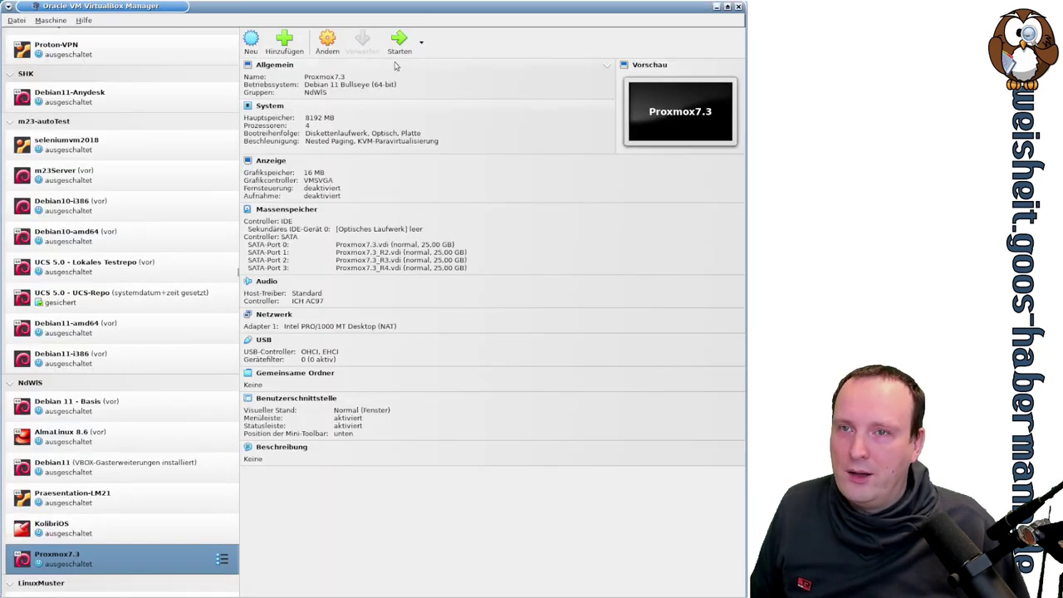
Step: Start Proxmox7.3 and boot it from the proxmox-ve_7.3-1.iso installer image
left_click(397, 46)
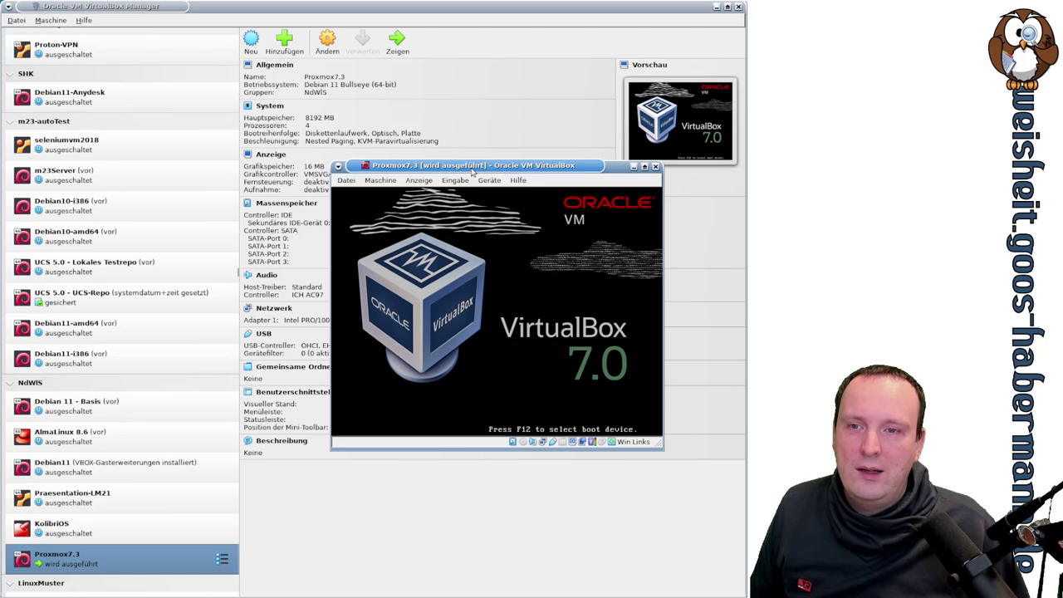
left_click(599, 322)
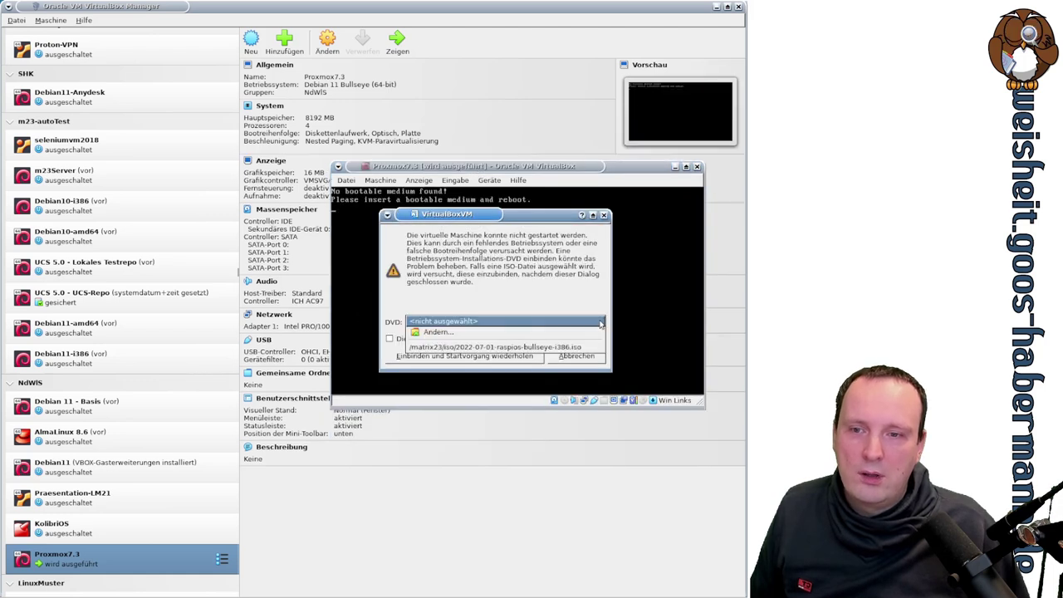
left_click(592, 331)
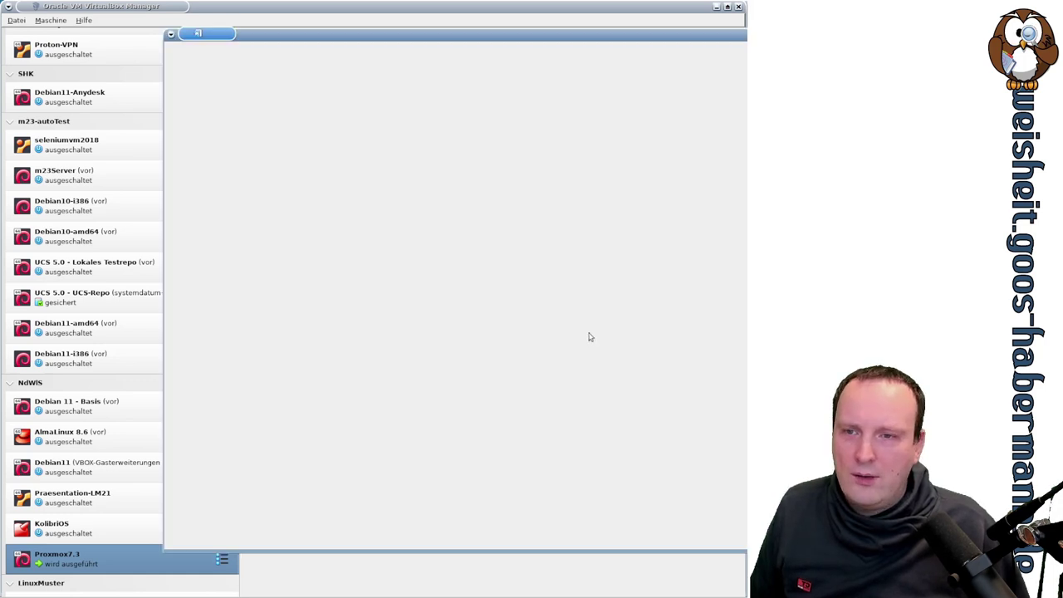
left_click(307, 126)
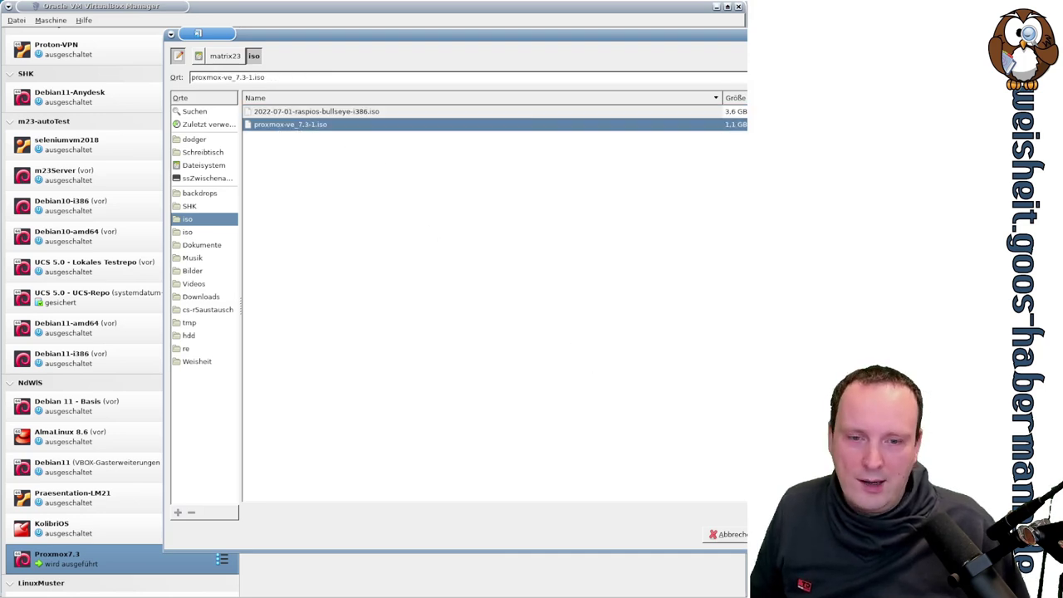
key("Return")
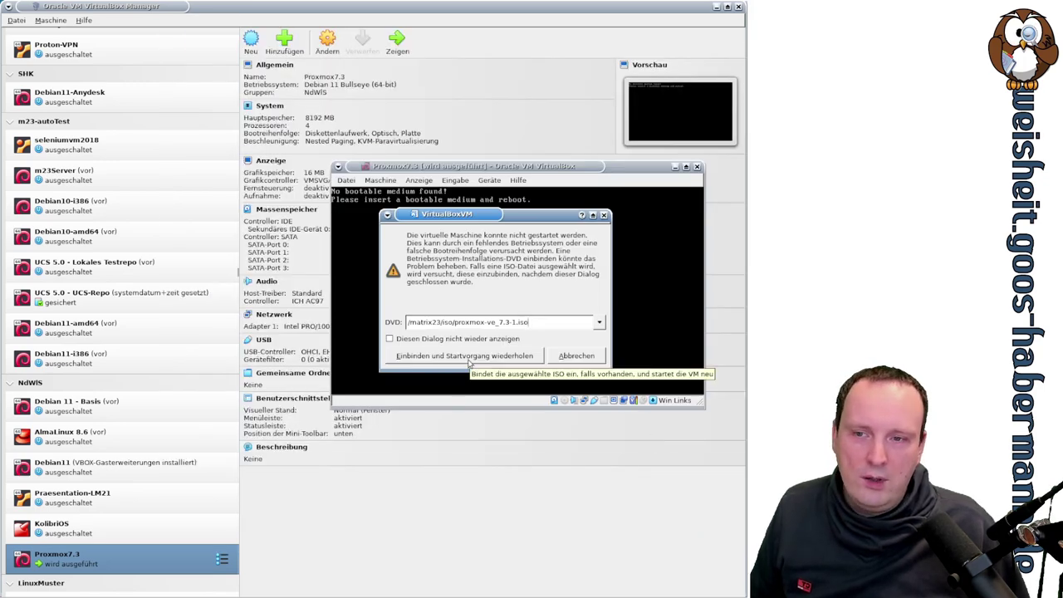
left_click(469, 362)
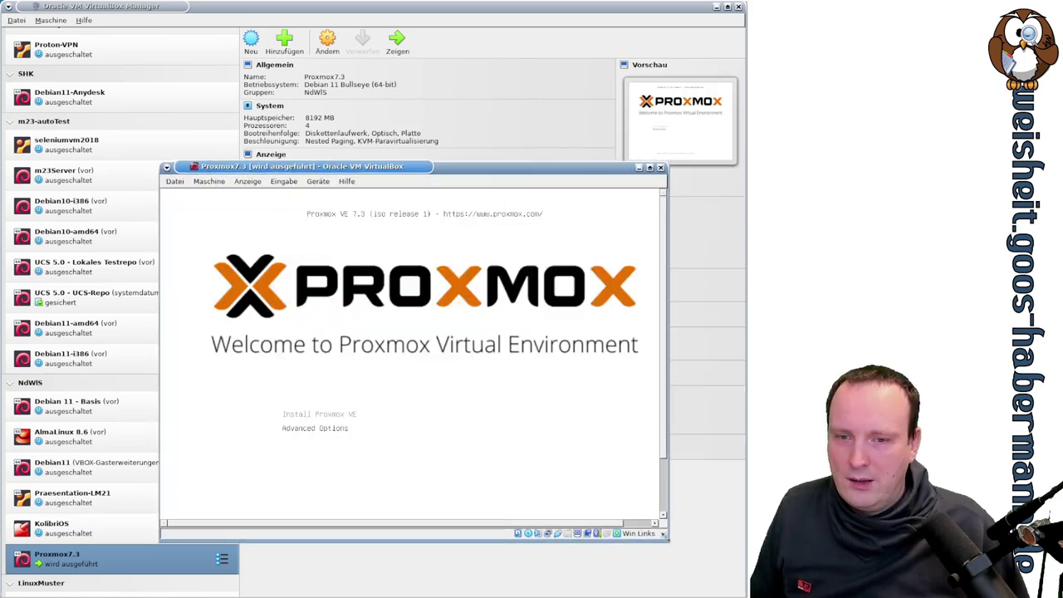
Step: Fit the VM window to the guest screen and launch Install Proxmox VE
left_click_drag(375, 168, 269, 77)
left_click(144, 91)
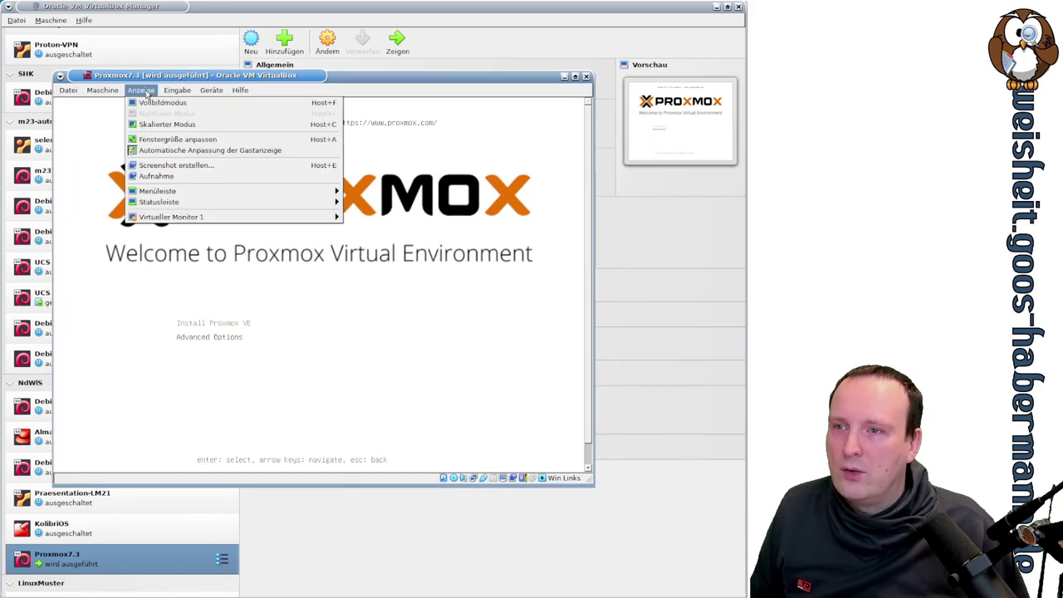
left_click(223, 142)
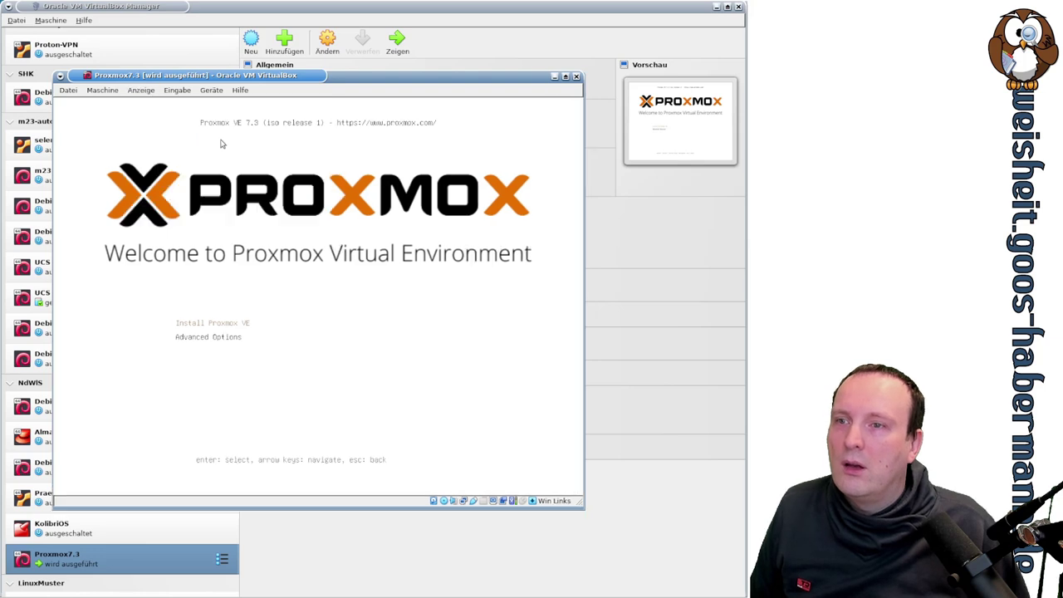
left_click_drag(260, 90, 304, 108)
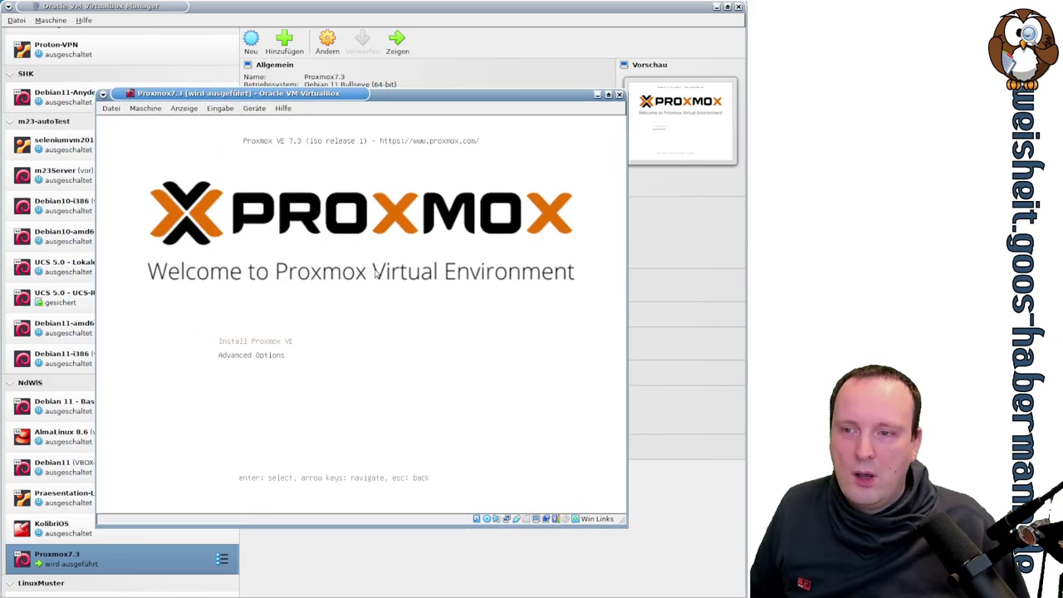
key("Up")
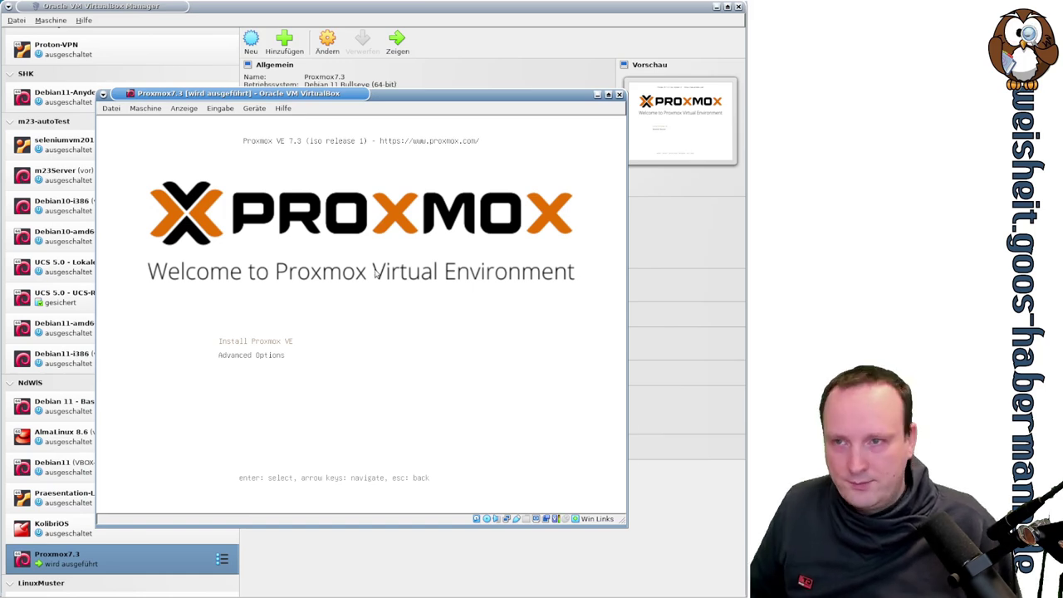
key("Return")
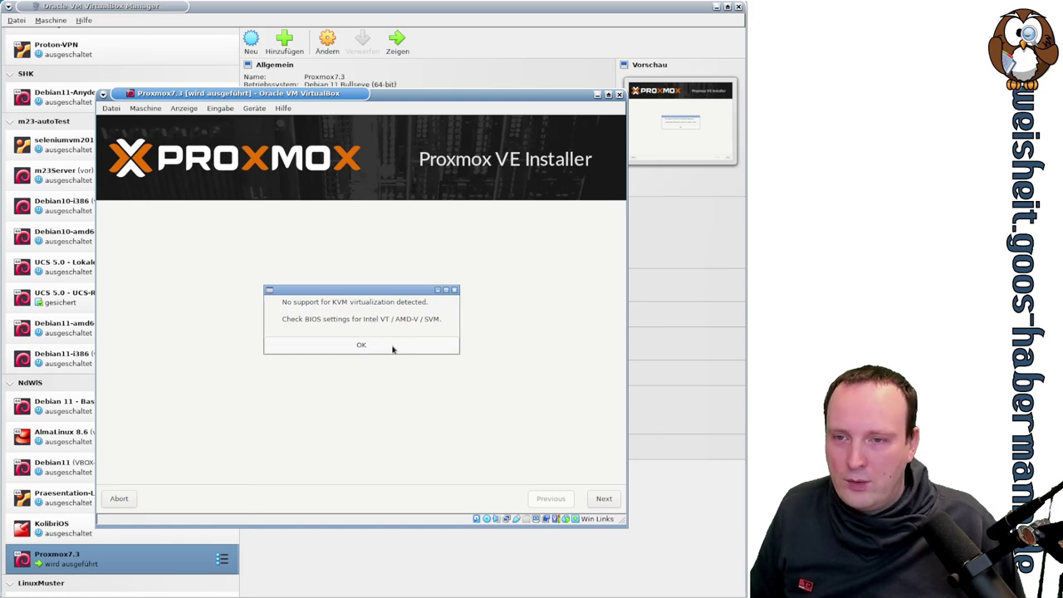
Step: Acknowledge the missing KVM support warning and power off the VM
left_click(393, 348)
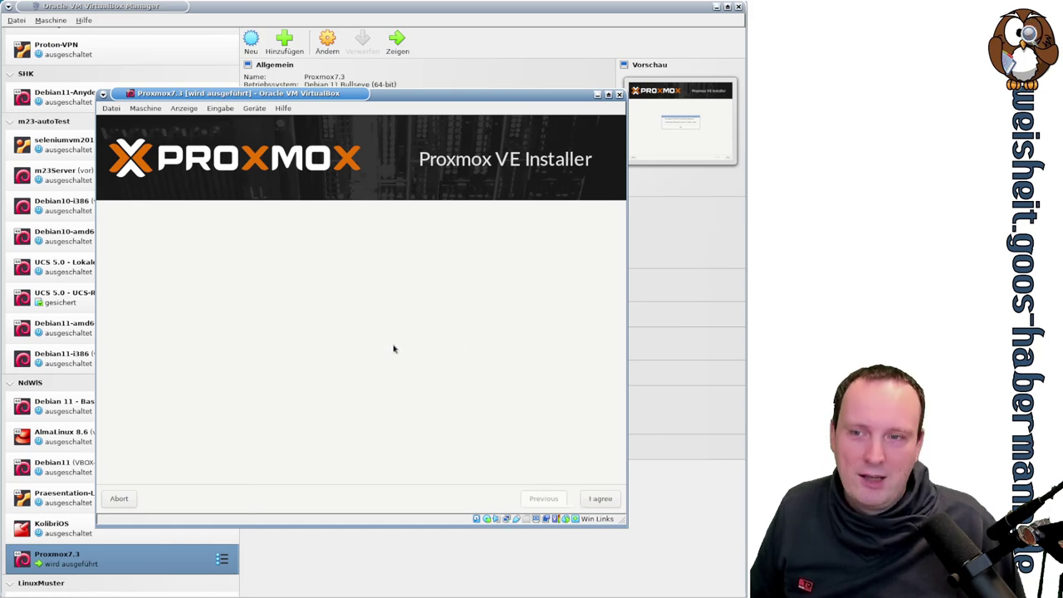
key("ctrl+q")
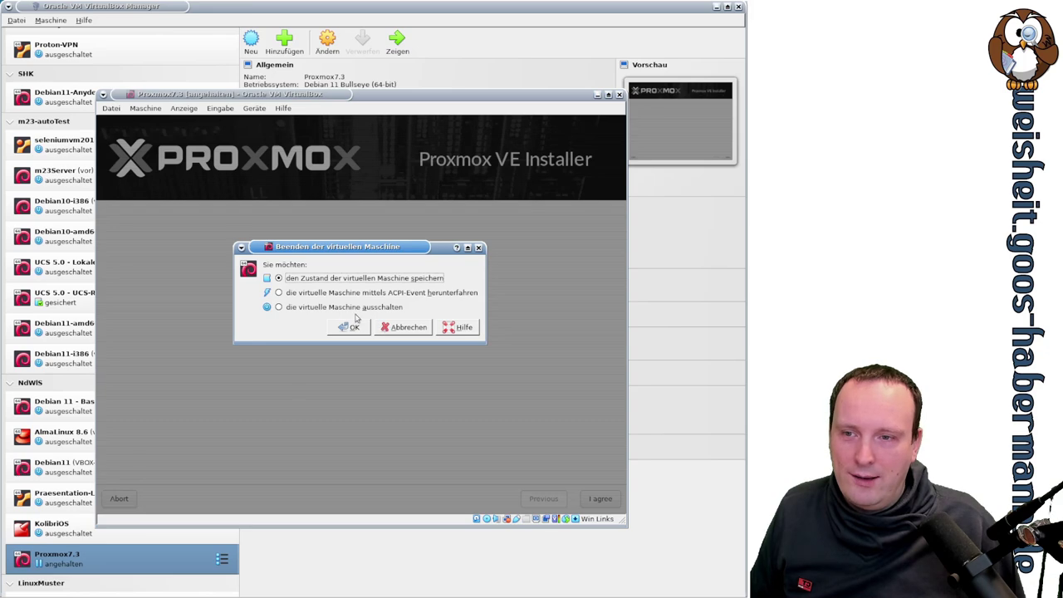
left_click(354, 328)
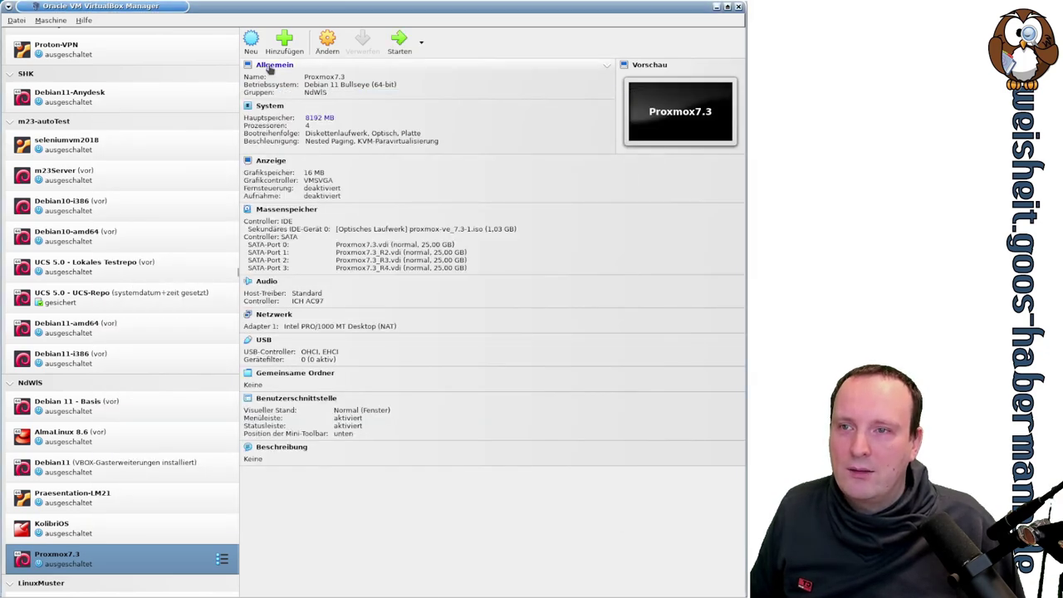
Step: Enable Nested VT-x/AMD-V in Proxmox7.3's processor settings, leaving PAE/NX off
left_click(269, 106)
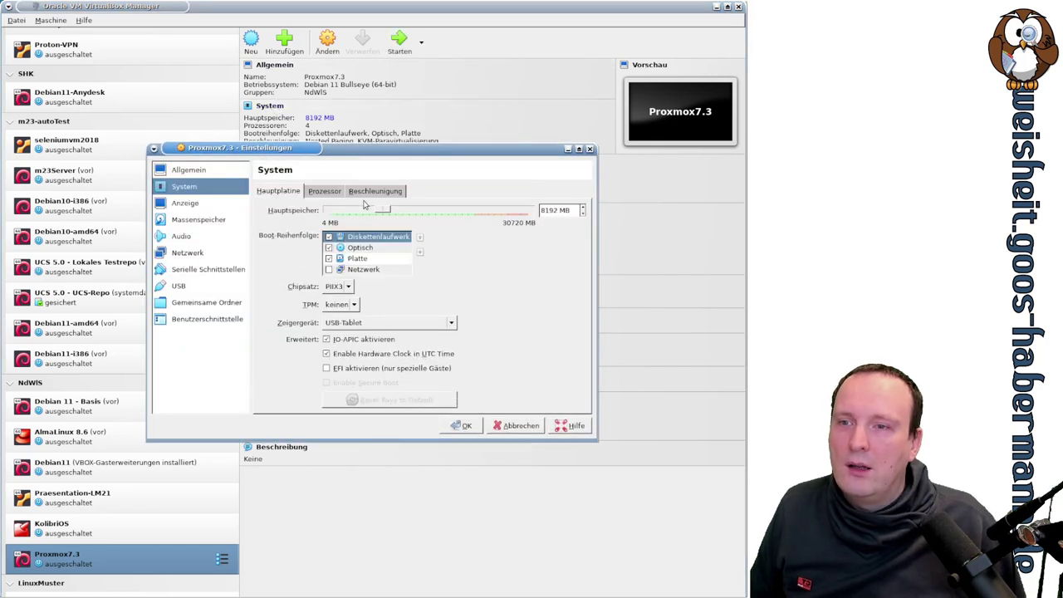
left_click(331, 192)
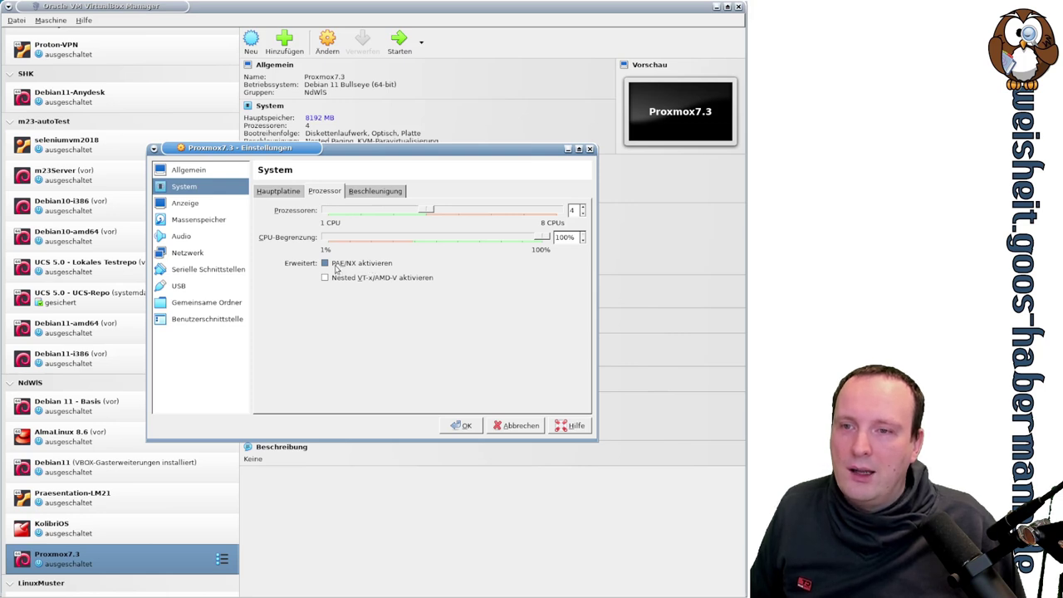
left_click(340, 265)
left_click(346, 278)
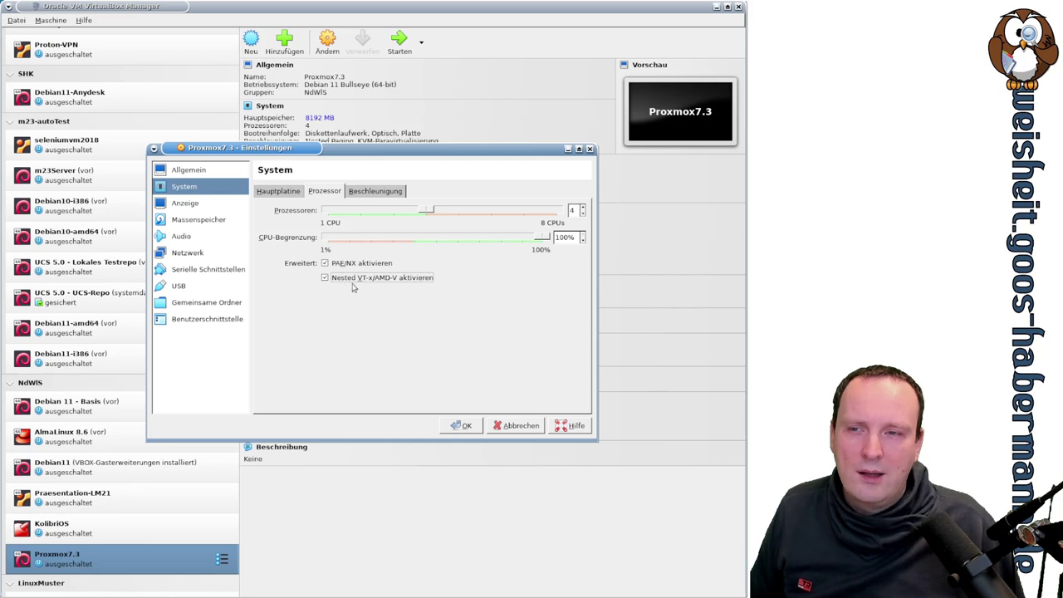
left_click(325, 264)
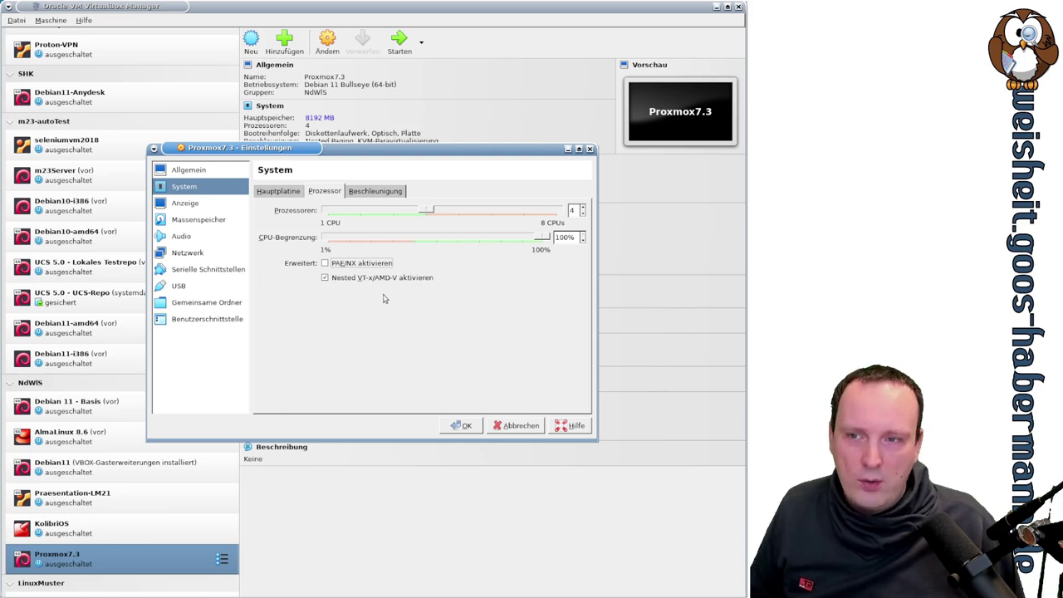
left_click(468, 431)
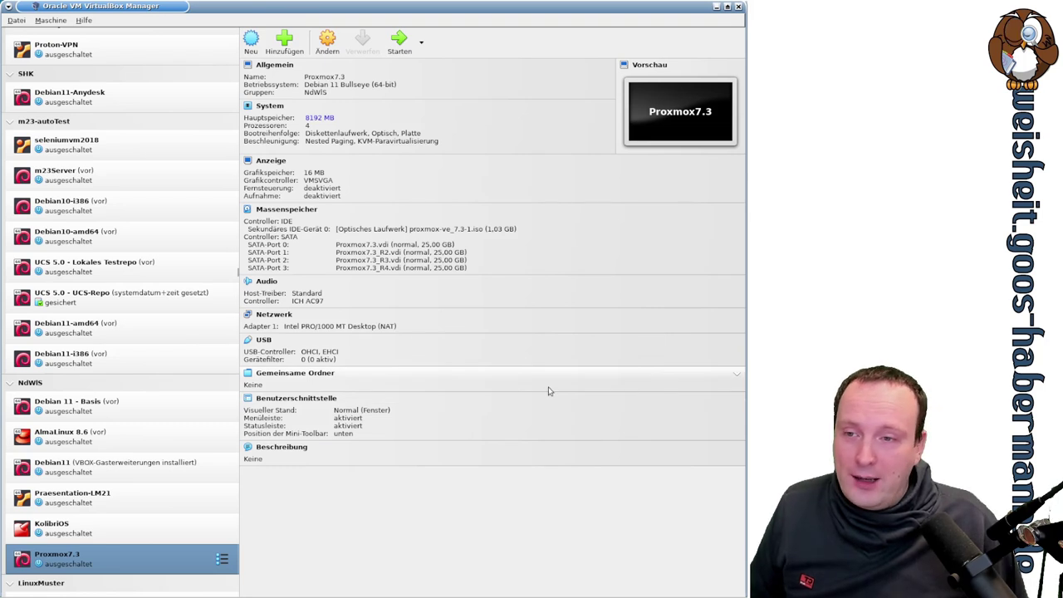
Step: Attach the Proxmox7.3 network adapter to Netzwerkbrücke on enp37s0, save, and start the VM
left_click(284, 318)
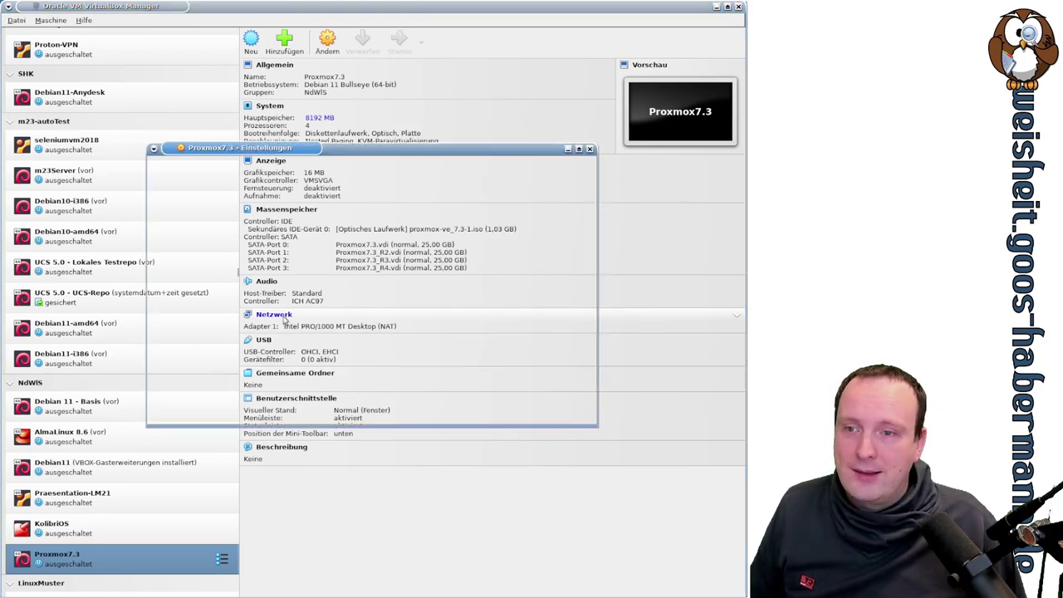
left_click(371, 227)
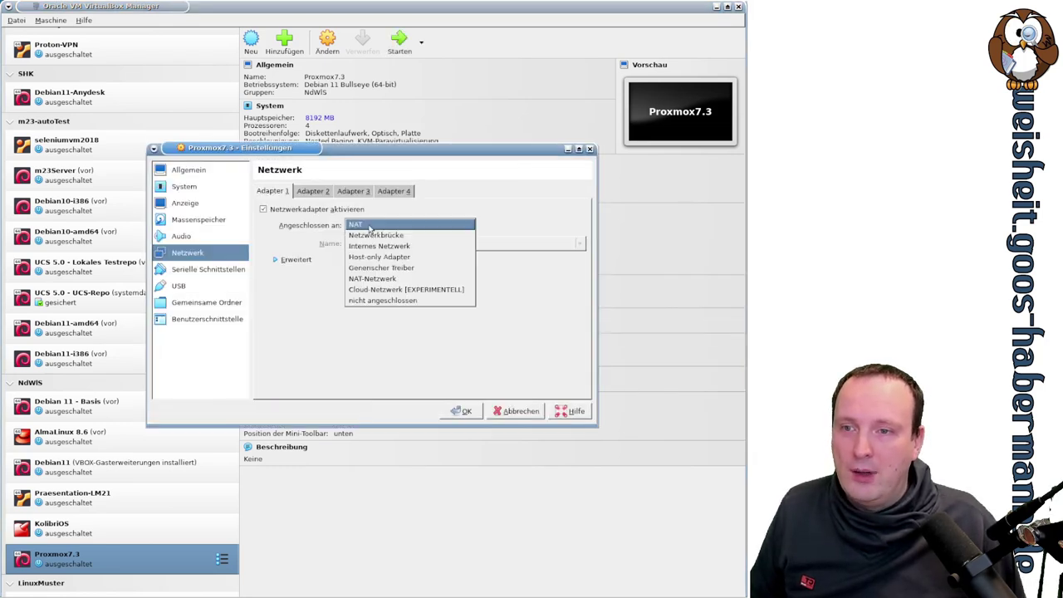
left_click(389, 237)
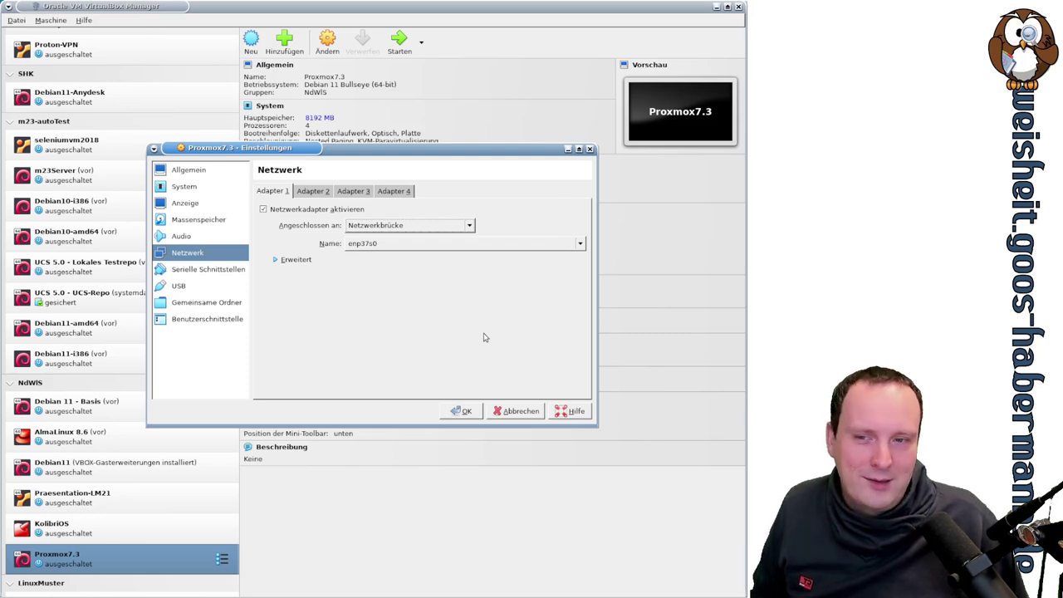
left_click(466, 412)
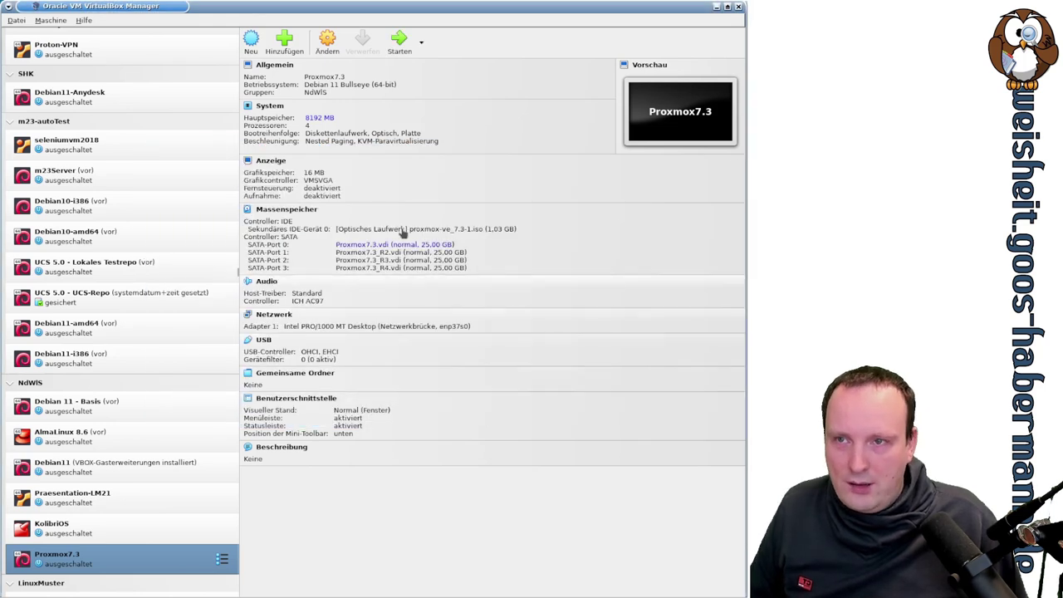
left_click(397, 42)
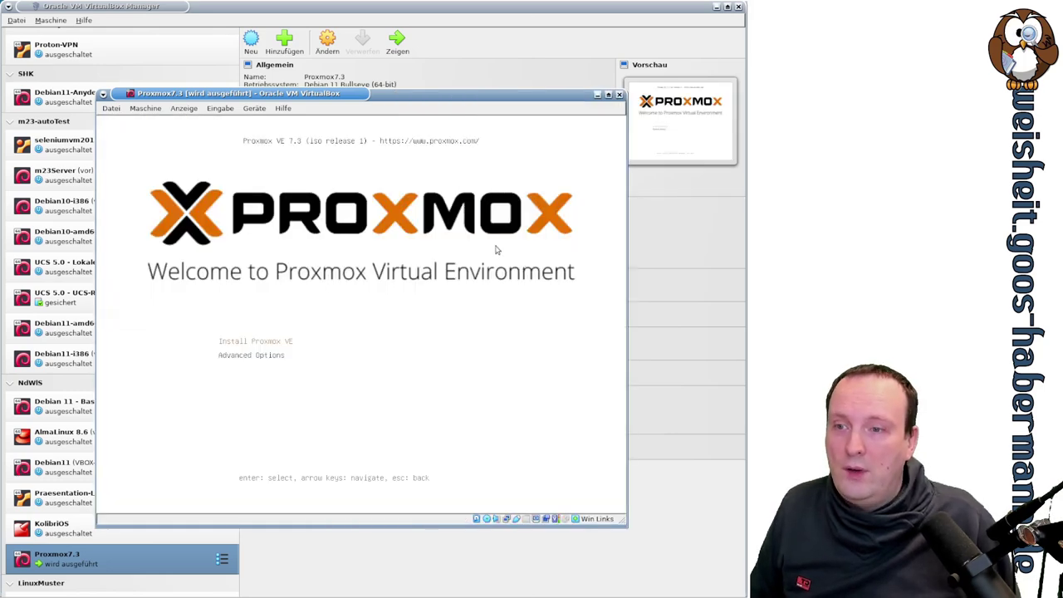
Step: Launch the Install Proxmox VE option and scroll through the EULA text
key("Return")
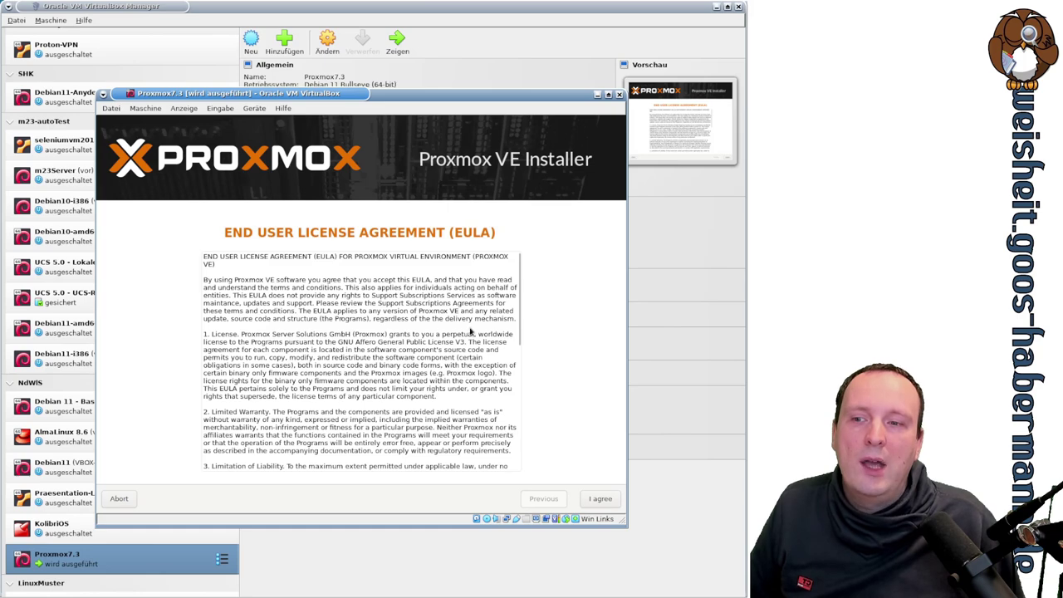
scroll(470, 331, "down", 10)
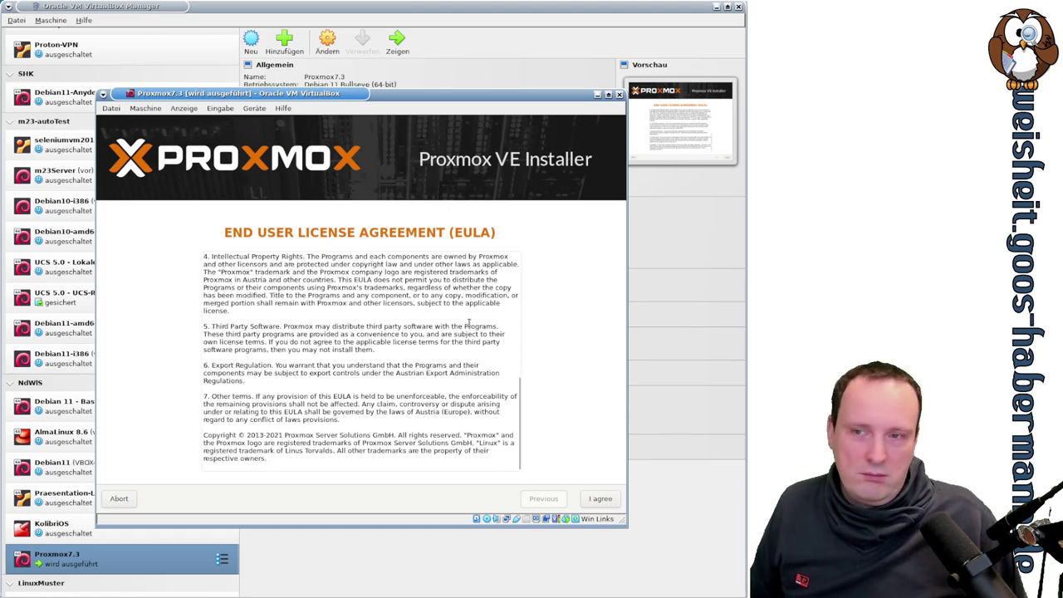
scroll(470, 324, "up", 5)
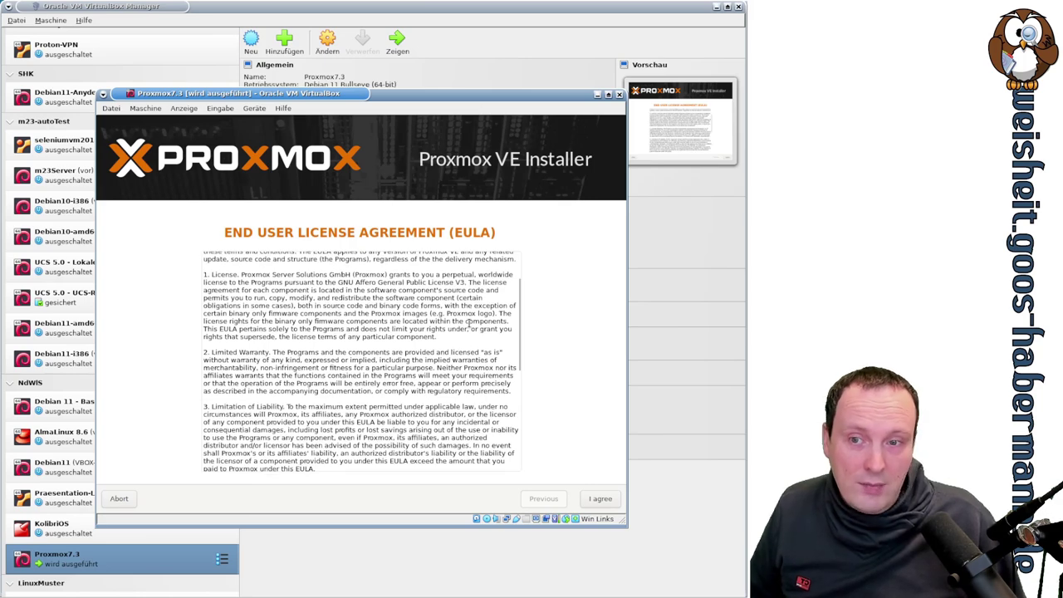
Step: Accept the EULA, keep /dev/sda as the target harddisk, and bring up its Options
left_click(600, 499)
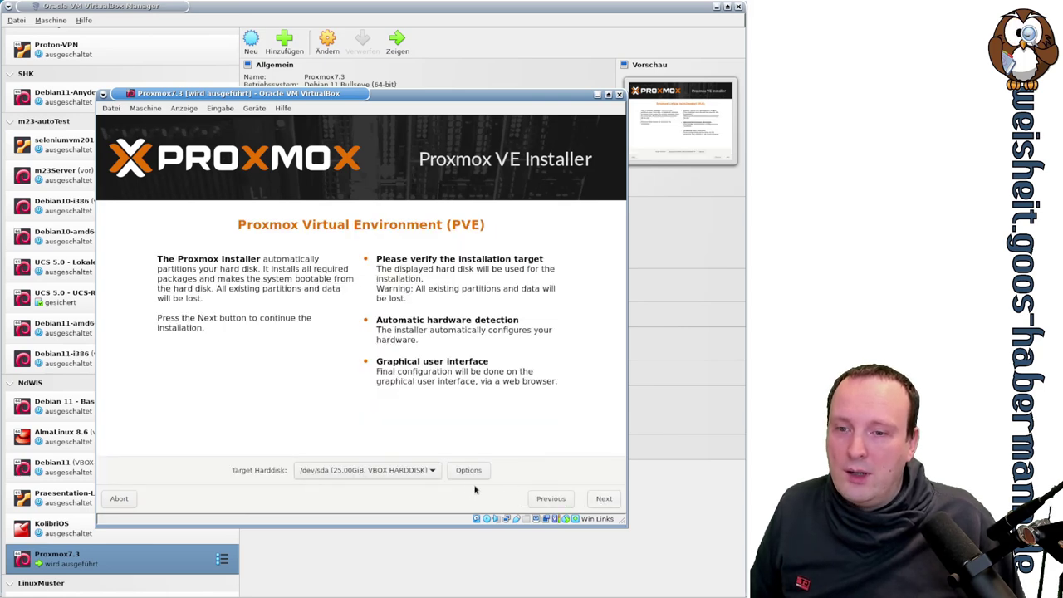
left_click(431, 472)
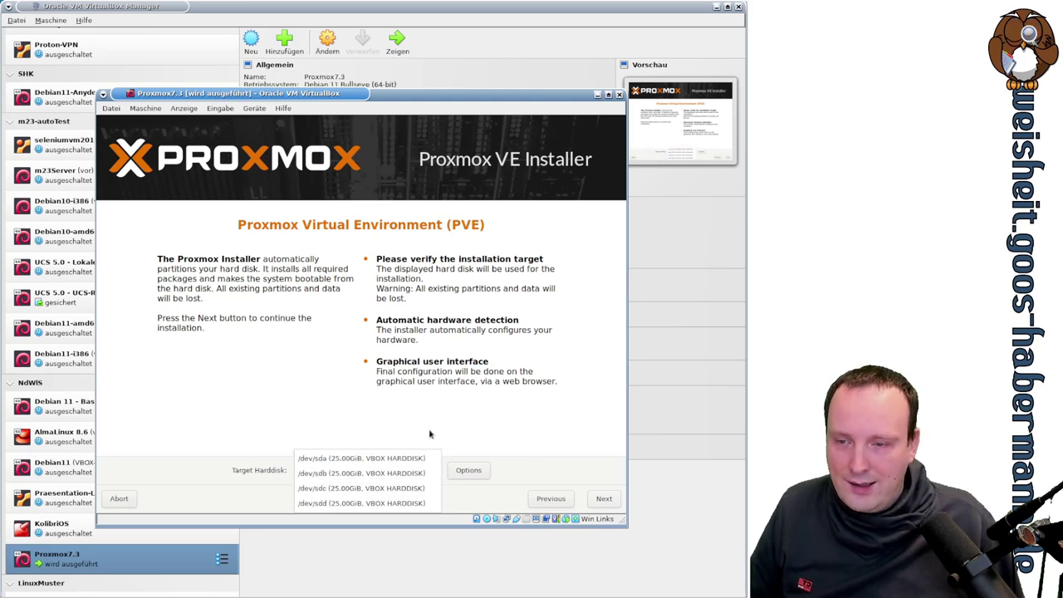
left_click(430, 433)
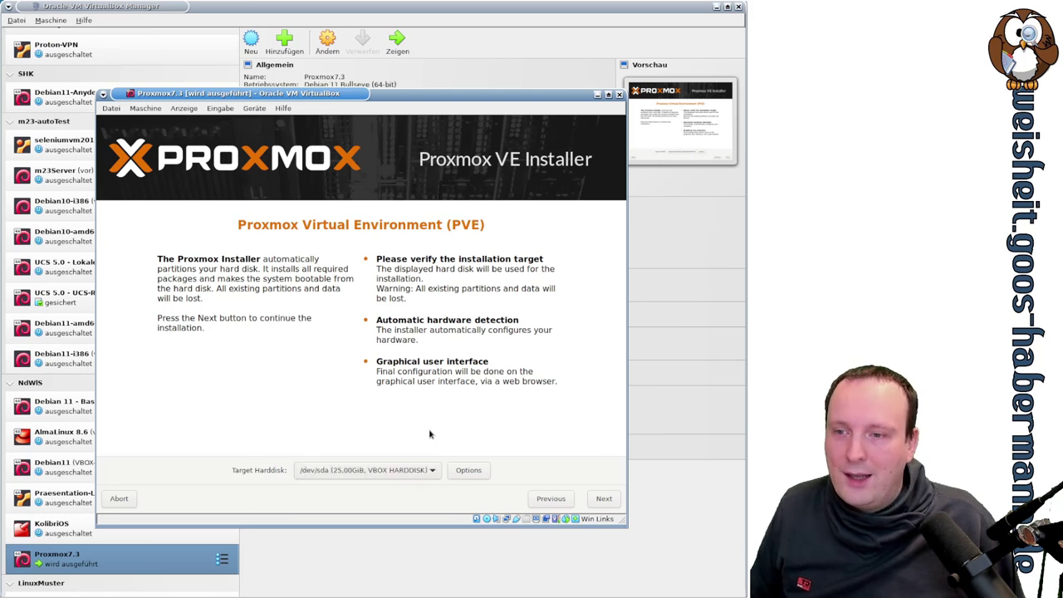
left_click(469, 471)
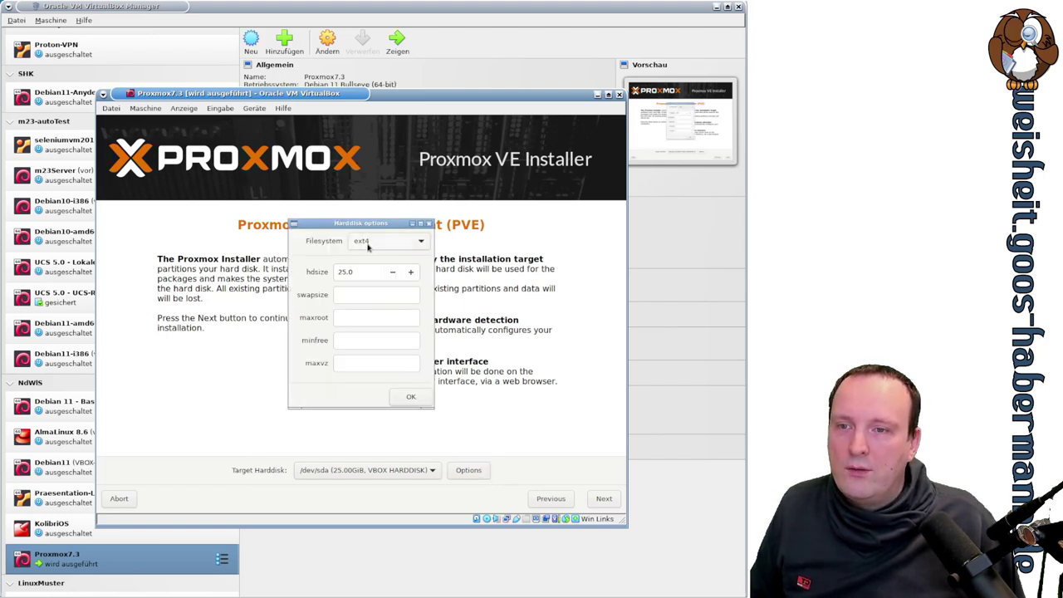
Step: Choose zfs (RAIDZ-2) as the filesystem across /dev/sda–sdd and show Advanced Options
left_click(368, 243)
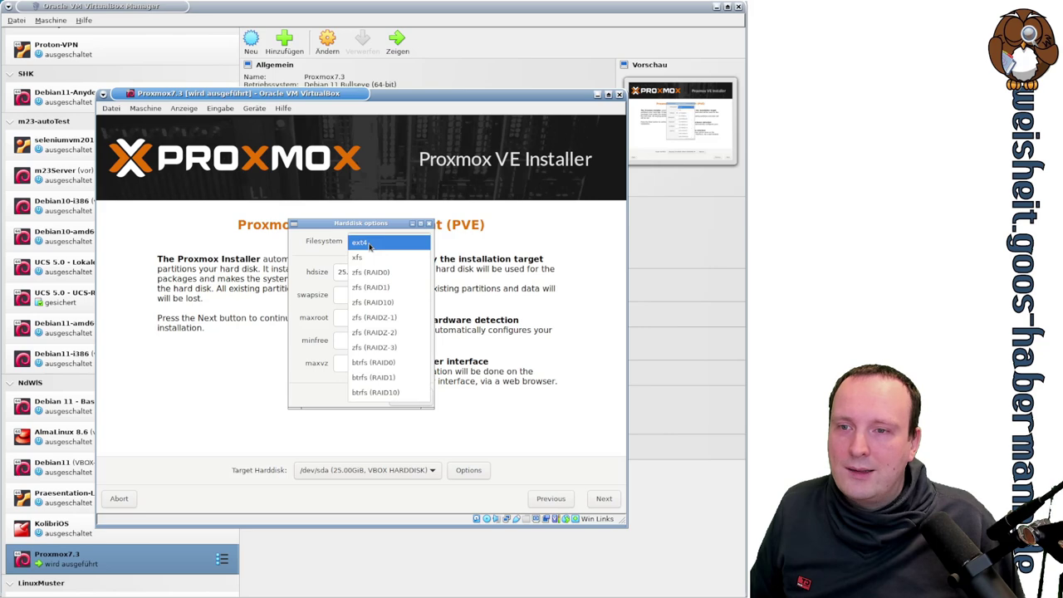
left_click(399, 335)
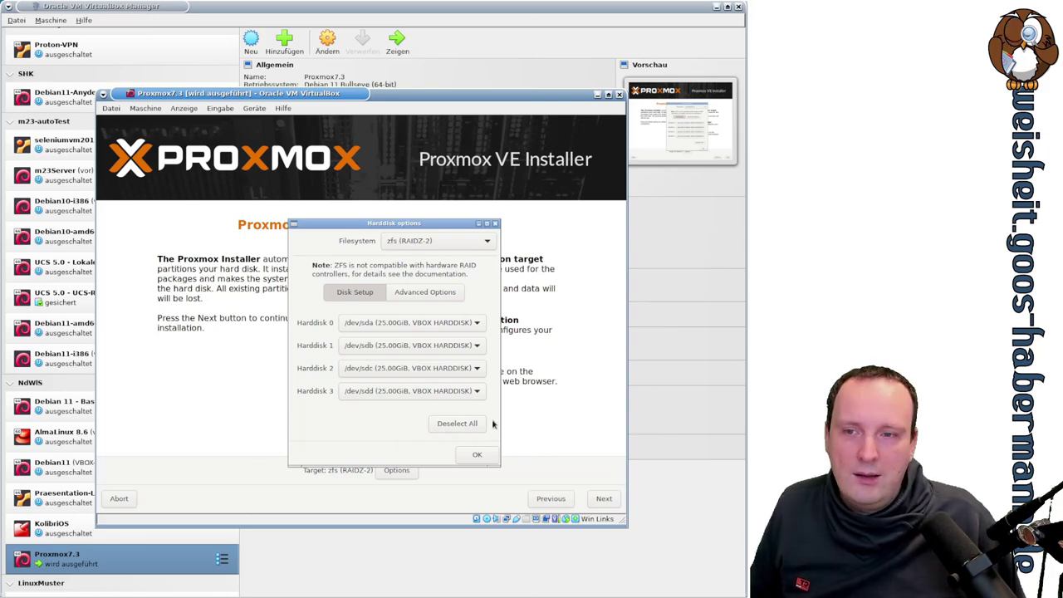
left_click(453, 296)
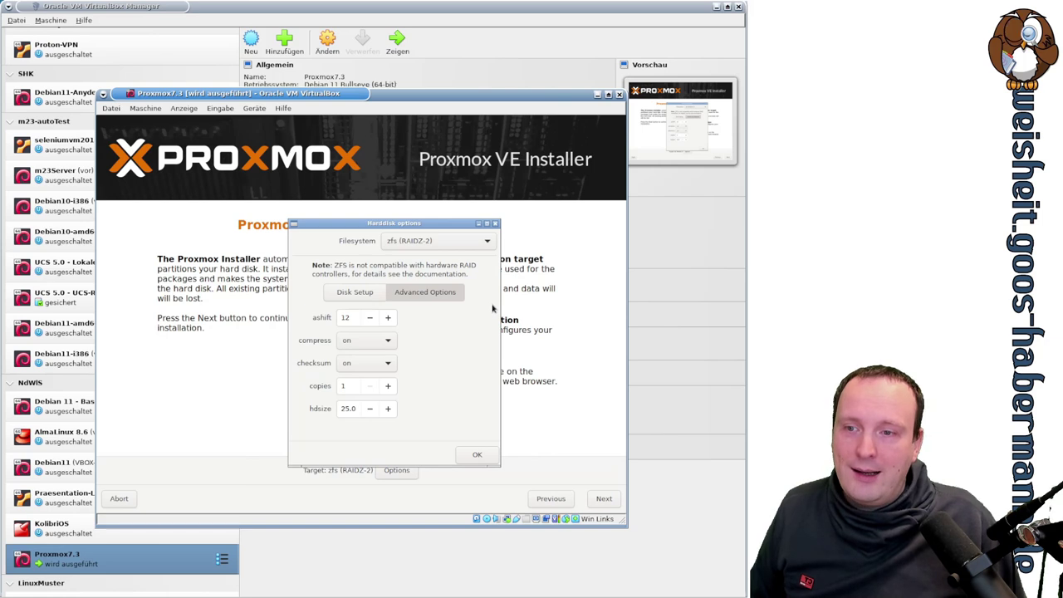
Step: Leave ZFS compression and checksum both set to on
left_click(363, 343)
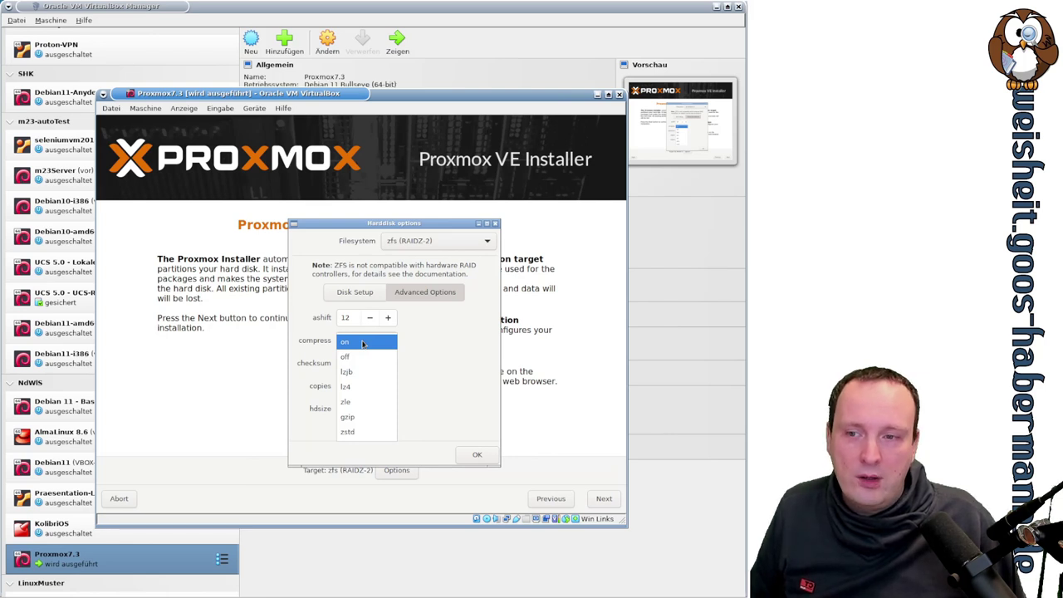
left_click(363, 342)
left_click(372, 365)
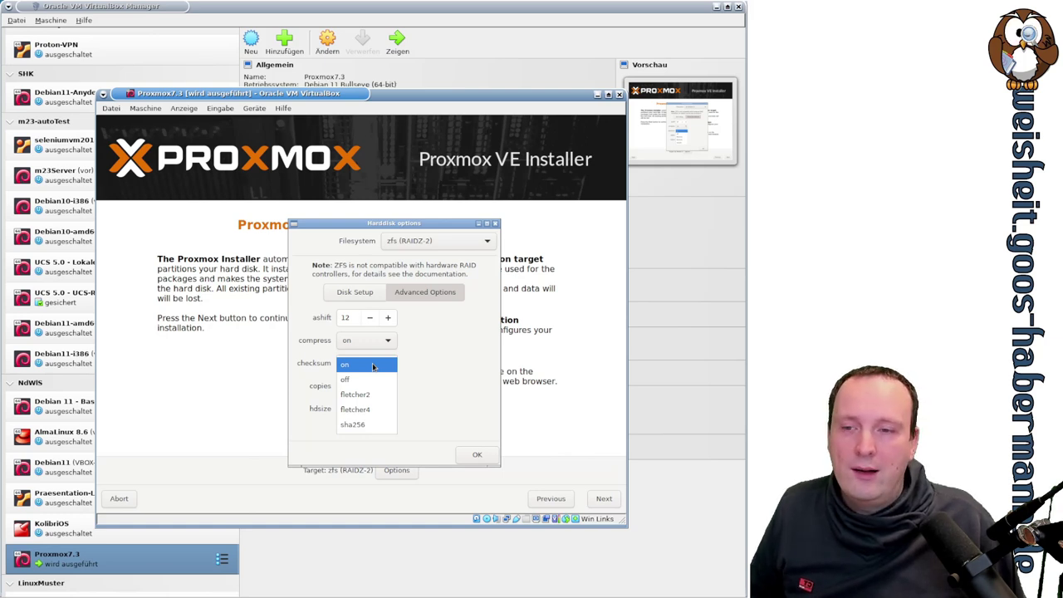
left_click(442, 362)
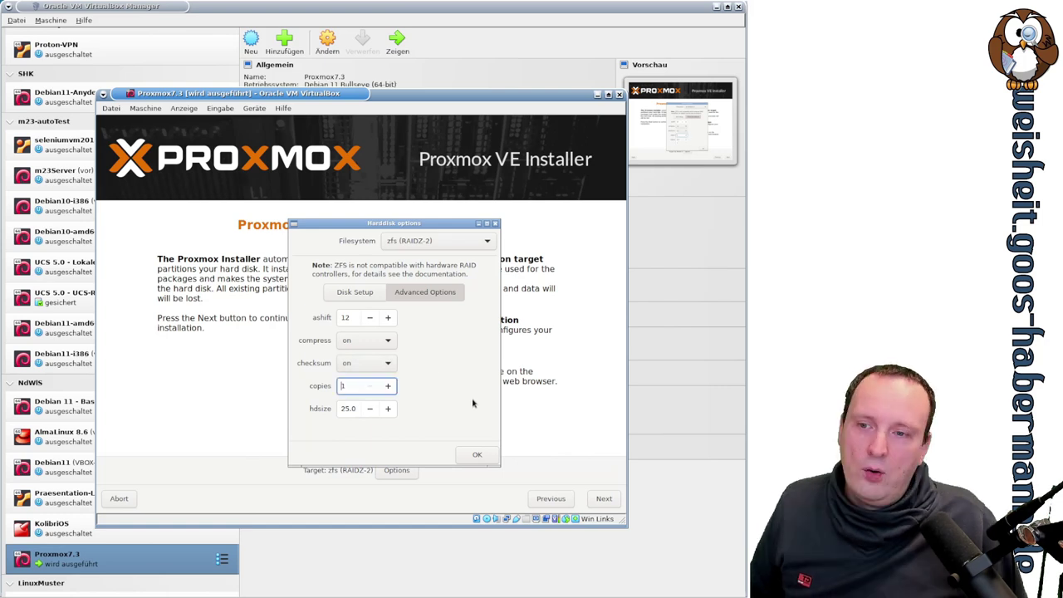
Step: Raise ZFS copies to 3, return it to 1, and confirm the harddisk options
left_click(336, 387)
left_click(387, 387)
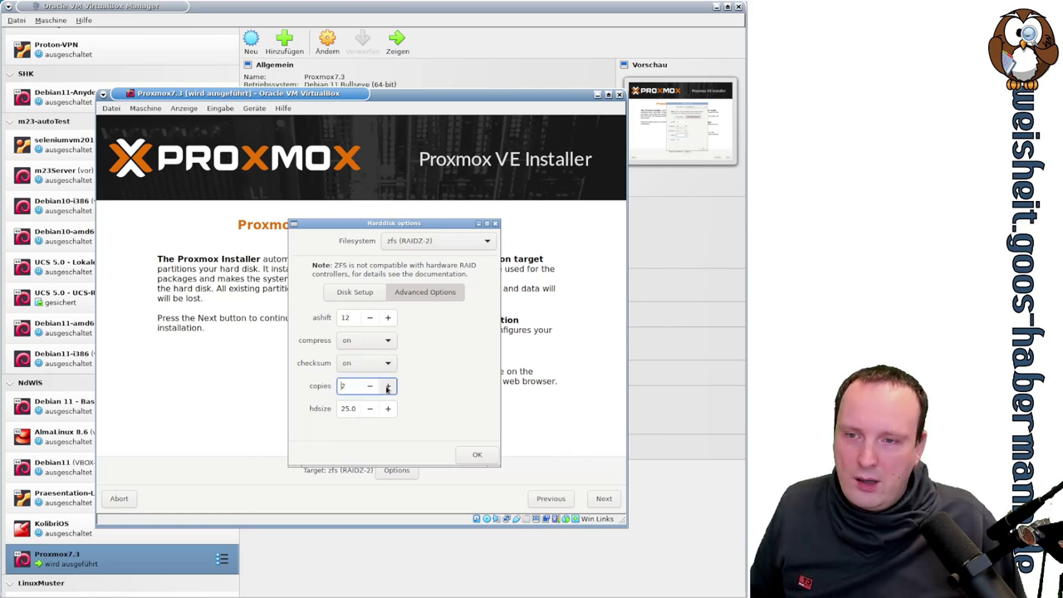
left_click(387, 388)
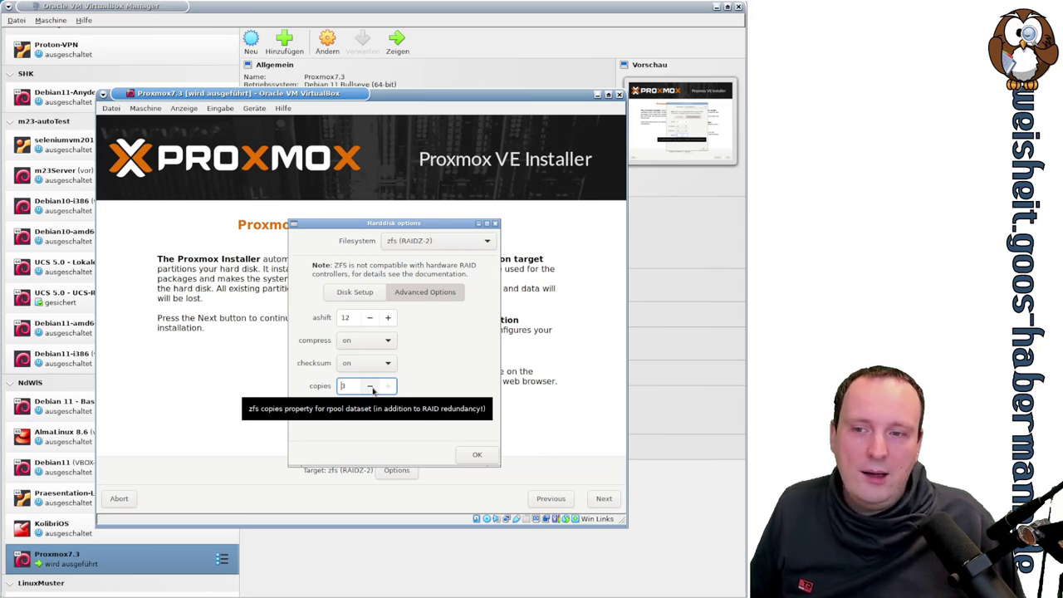
left_click(370, 387)
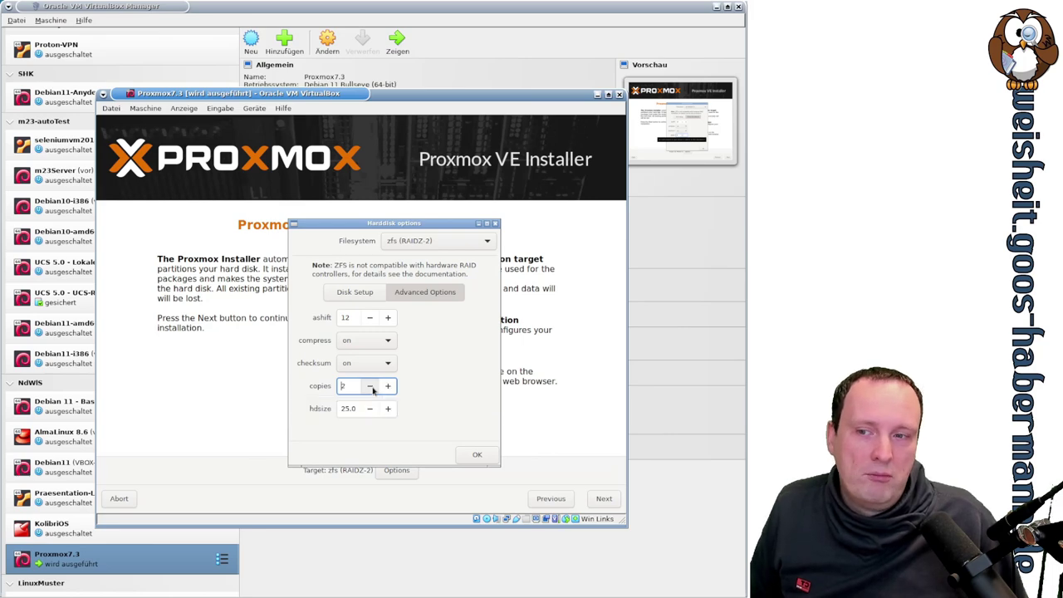
left_click(370, 388)
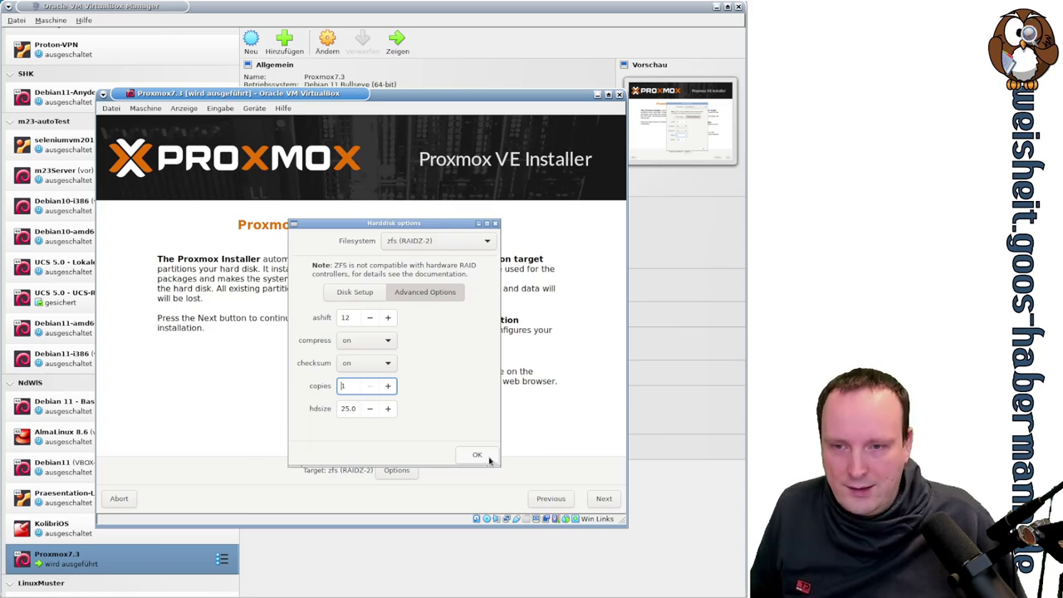
left_click(489, 460)
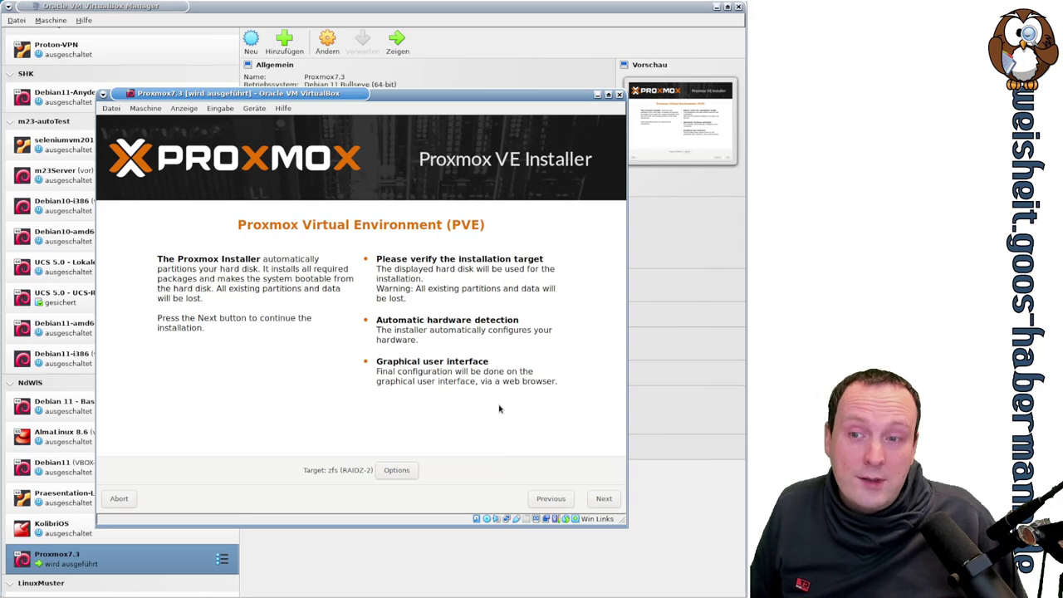
Step: Choose Germany as the country, giving time zone Europe/Berlin and German keyboard layout
left_click(604, 499)
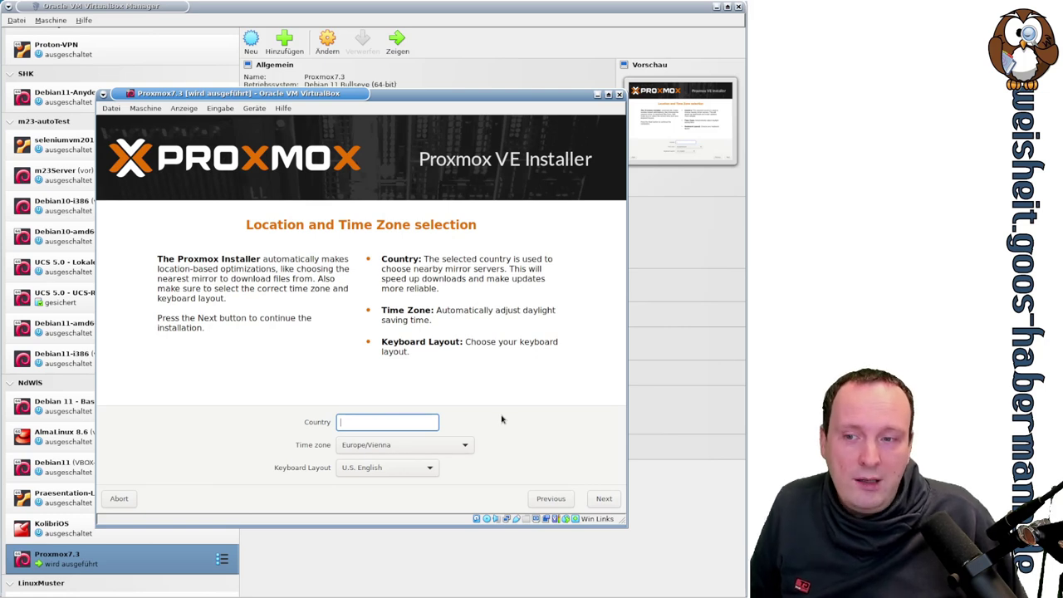
type("de")
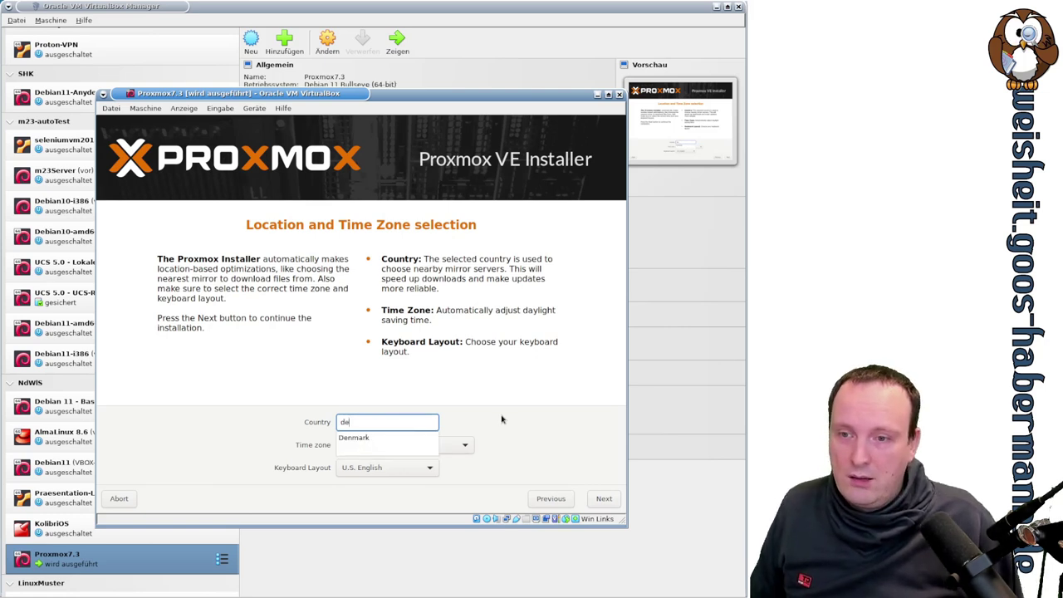
key("BackSpace")
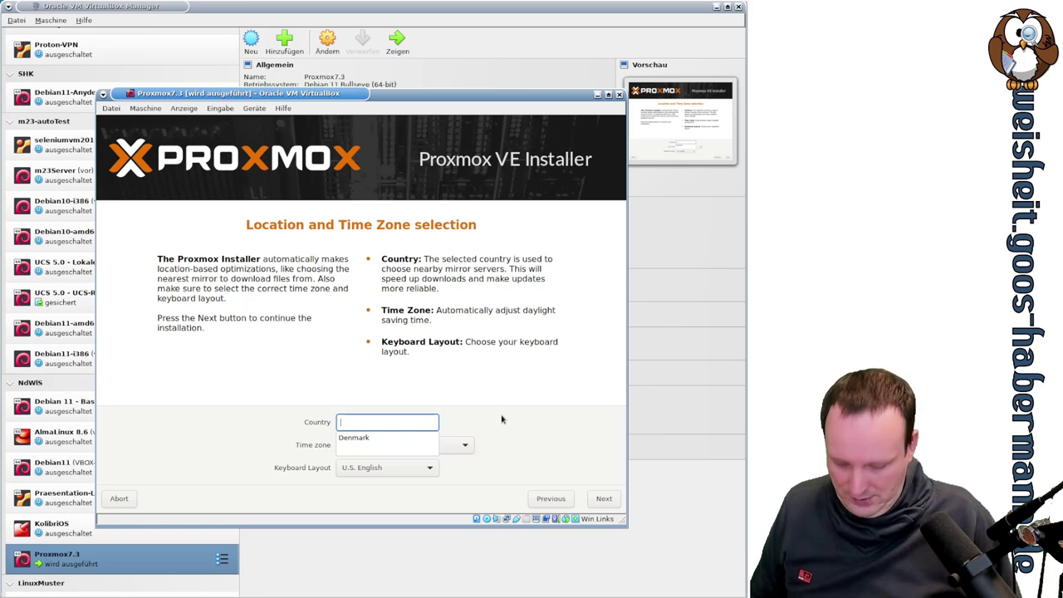
type("ge")
key("Down")
key("Down")
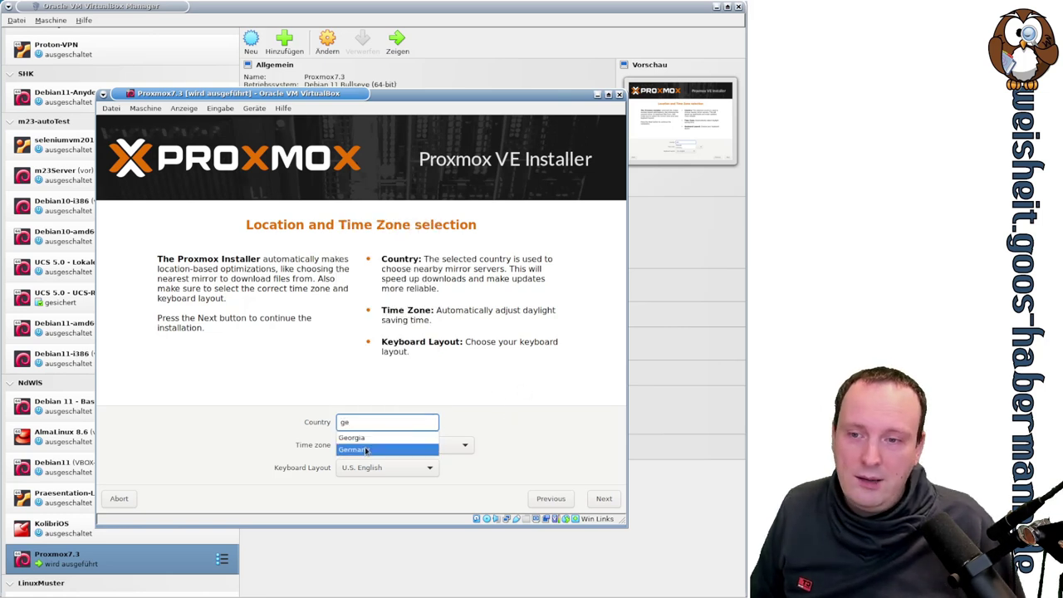
key("Return")
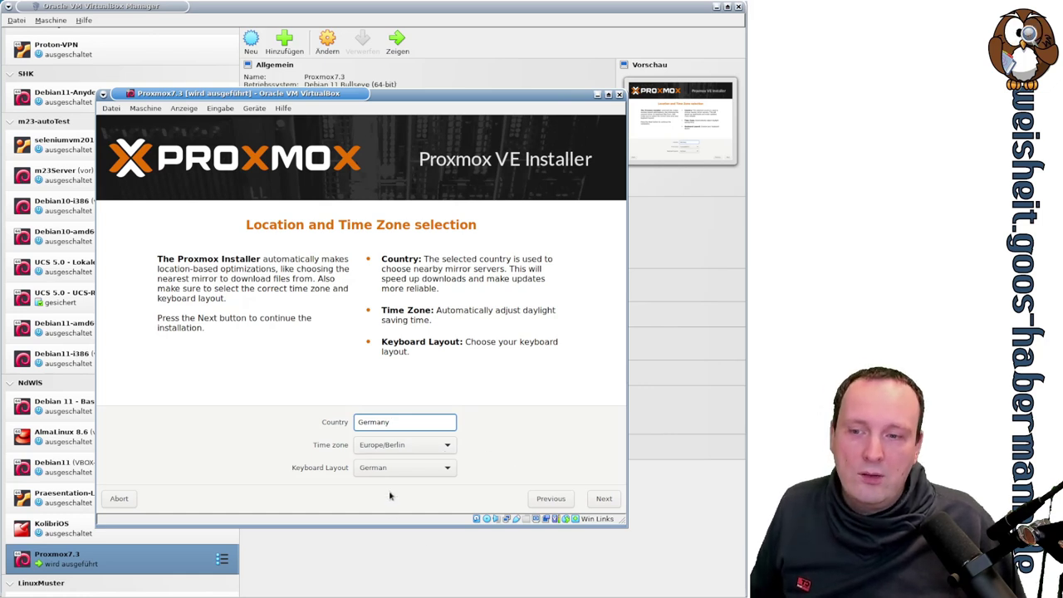
Step: Enter the root password and confirm it on the administration page
left_click(603, 499)
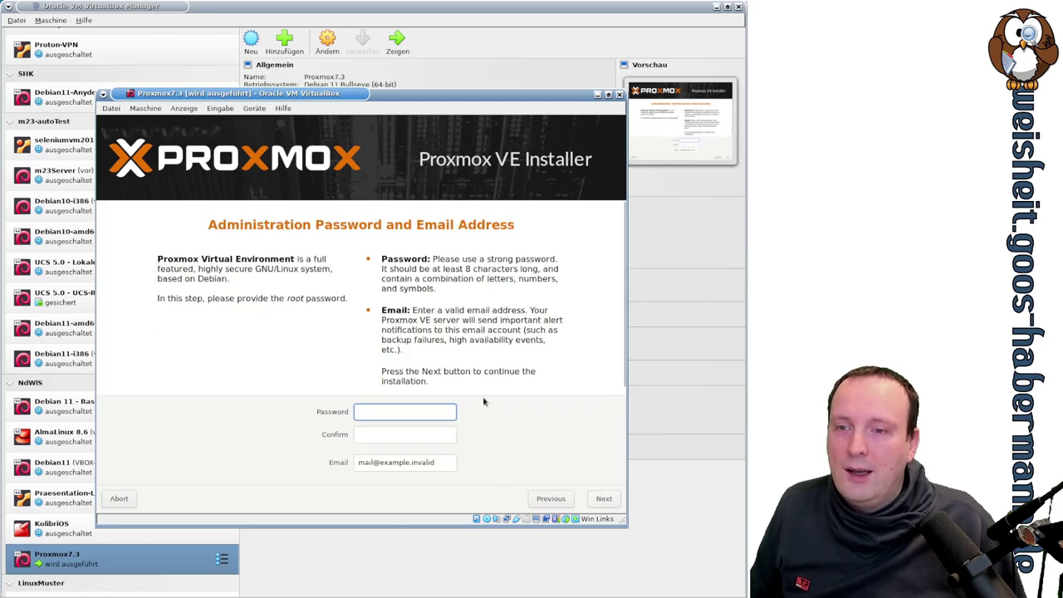
type("●●●●●●●●")
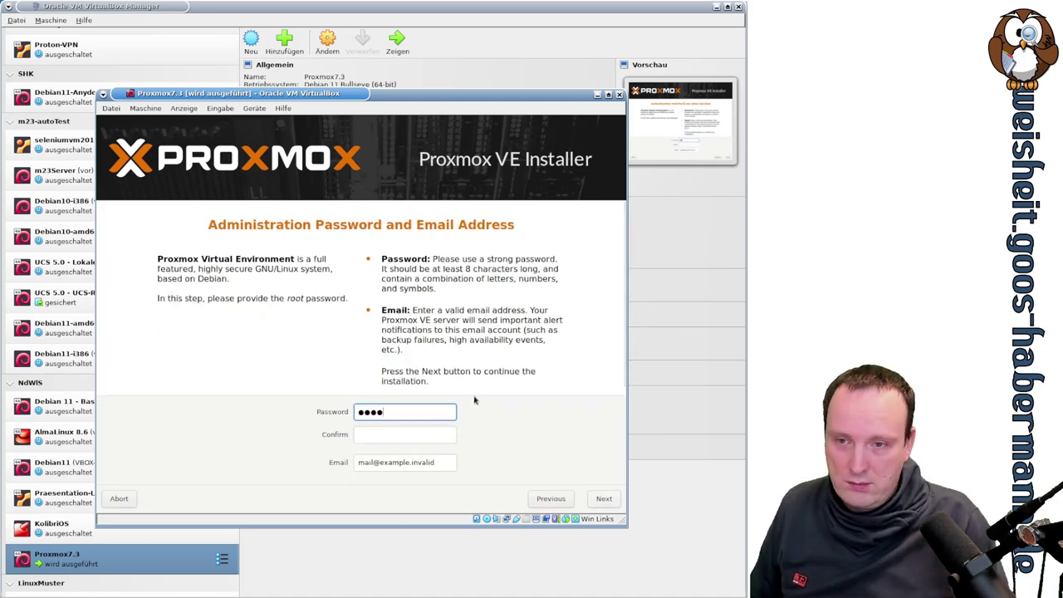
key("Tab")
type("●●●●●●●●●")
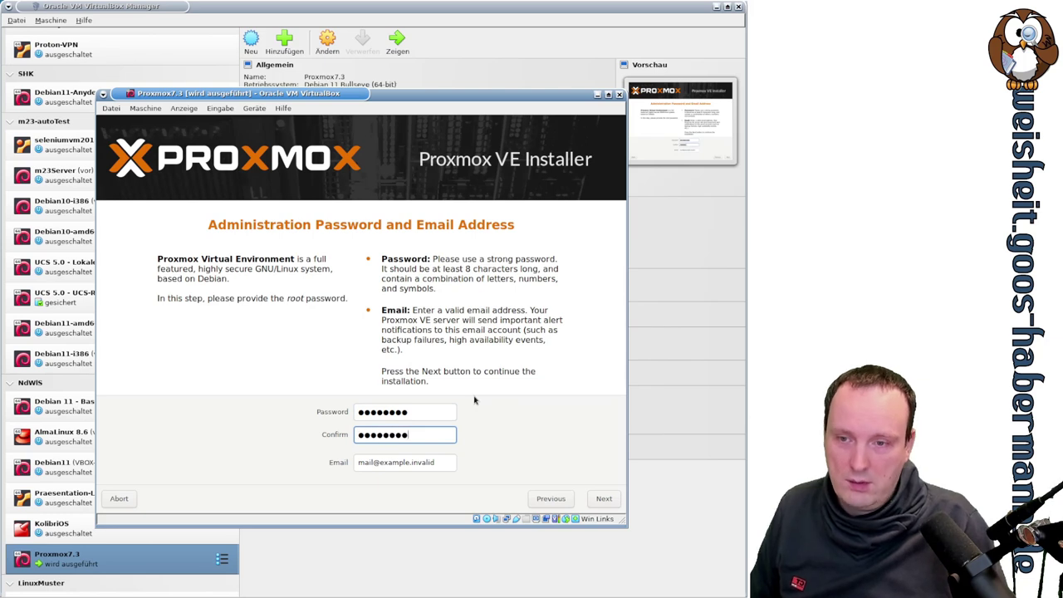
key("Tab")
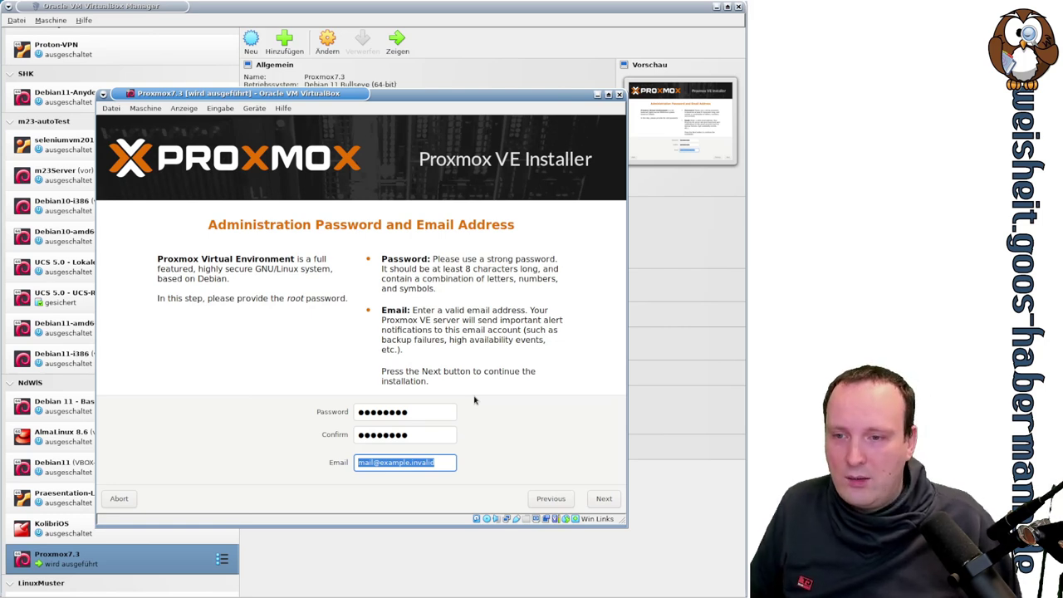
Step: Replace the default email with a local admin address, fixing a stray @
key("BackSpace")
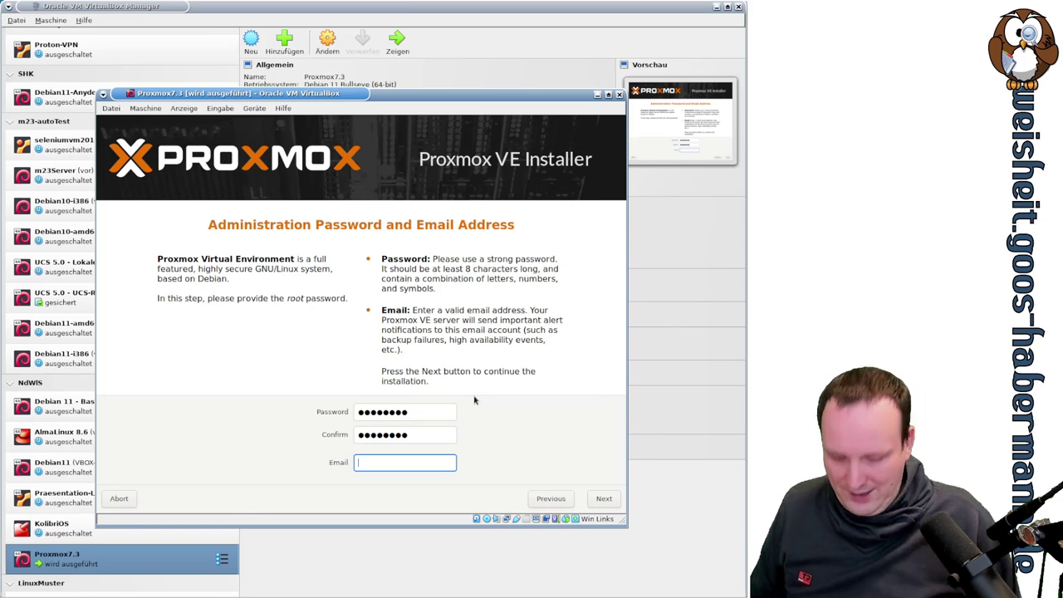
type("mail@")
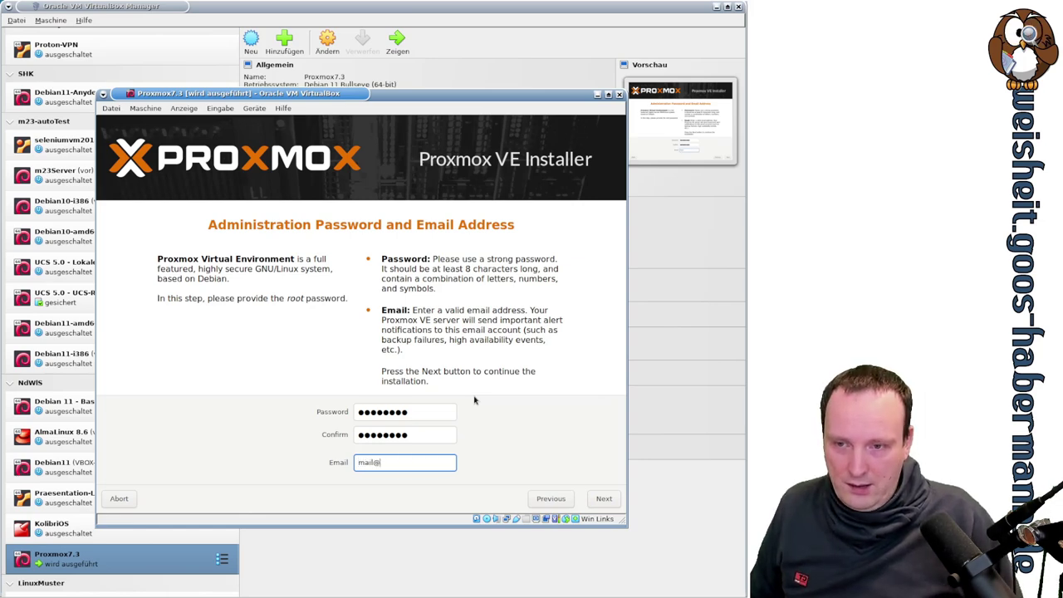
type("p")
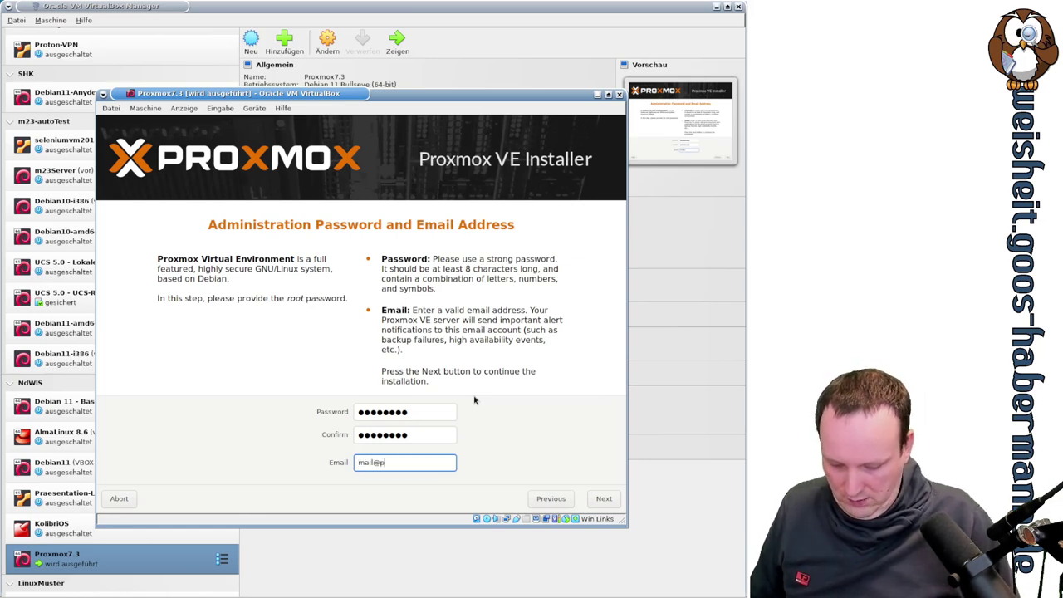
type("ve@local")
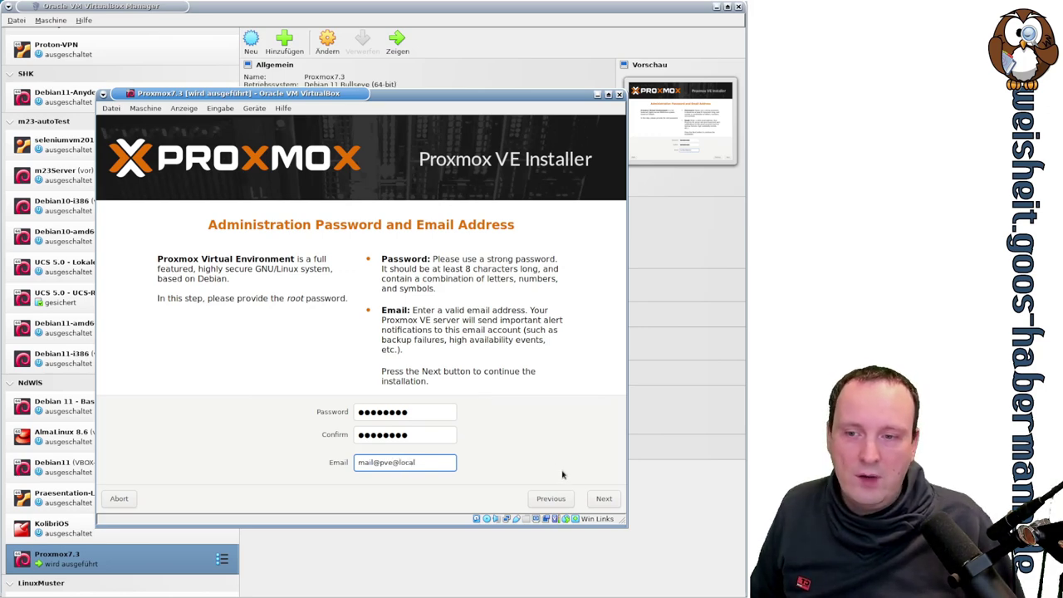
key("Left")
key("Left")
key("Left")
key("Left")
key("Left")
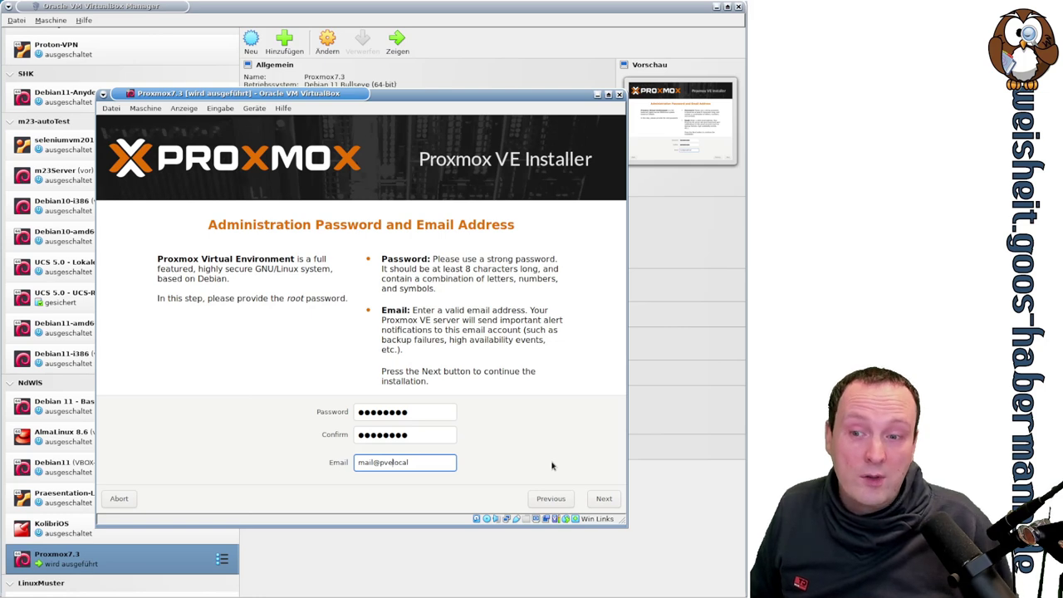
key("BackSpace")
type(".")
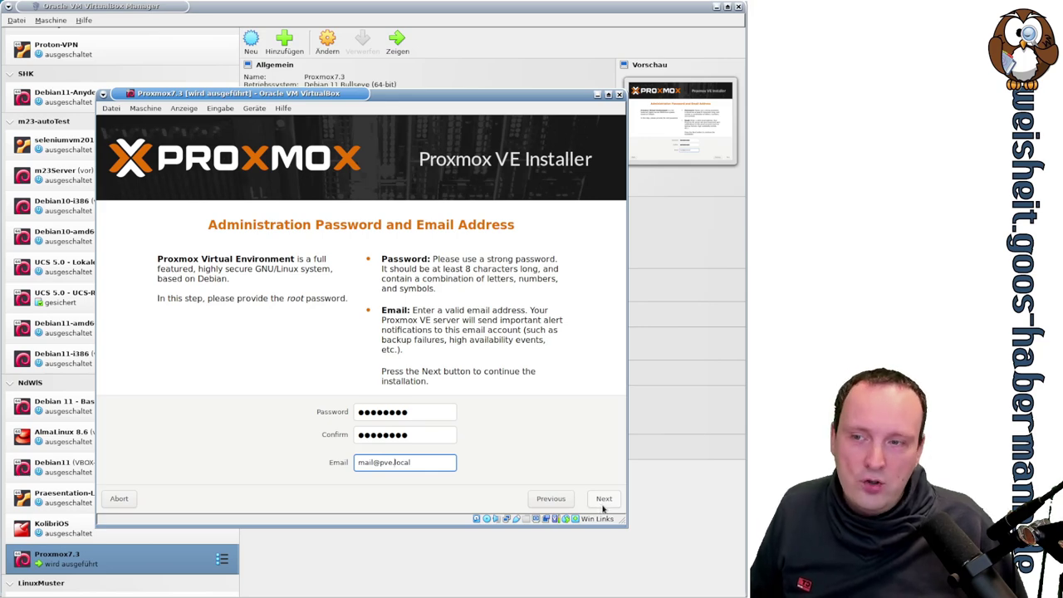
Step: Change the hostname's domain to 'local' so it reads pve.local, keeping the management interface
left_click(604, 499)
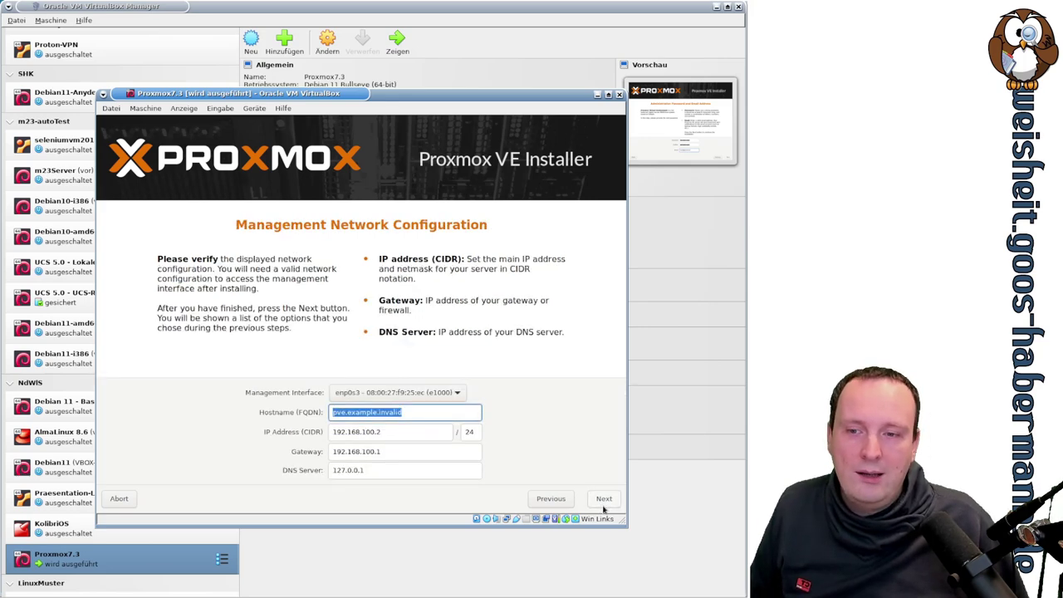
left_click(345, 413)
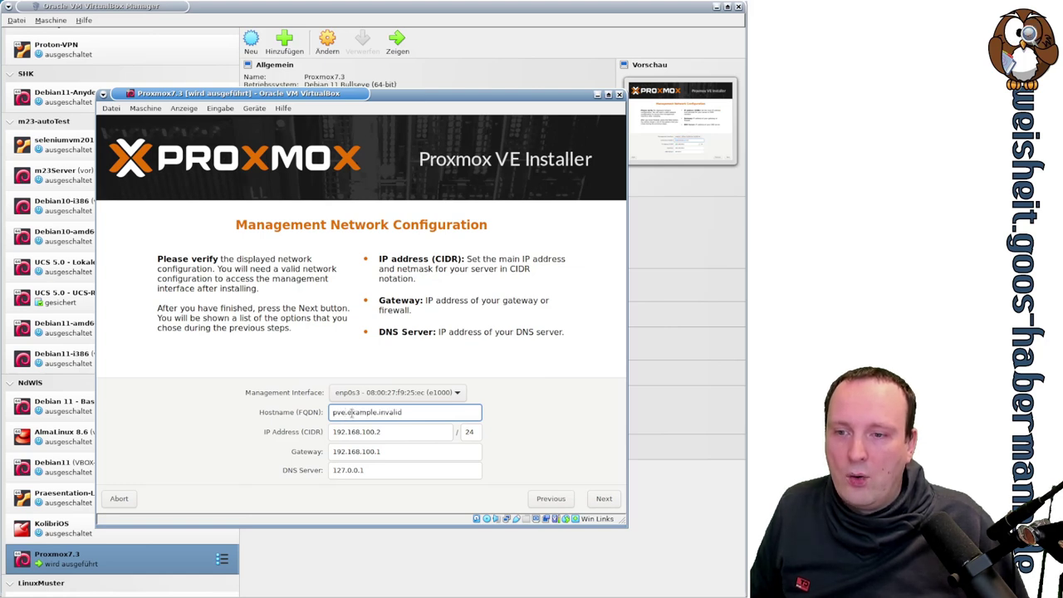
left_click_drag(347, 413, 413, 413)
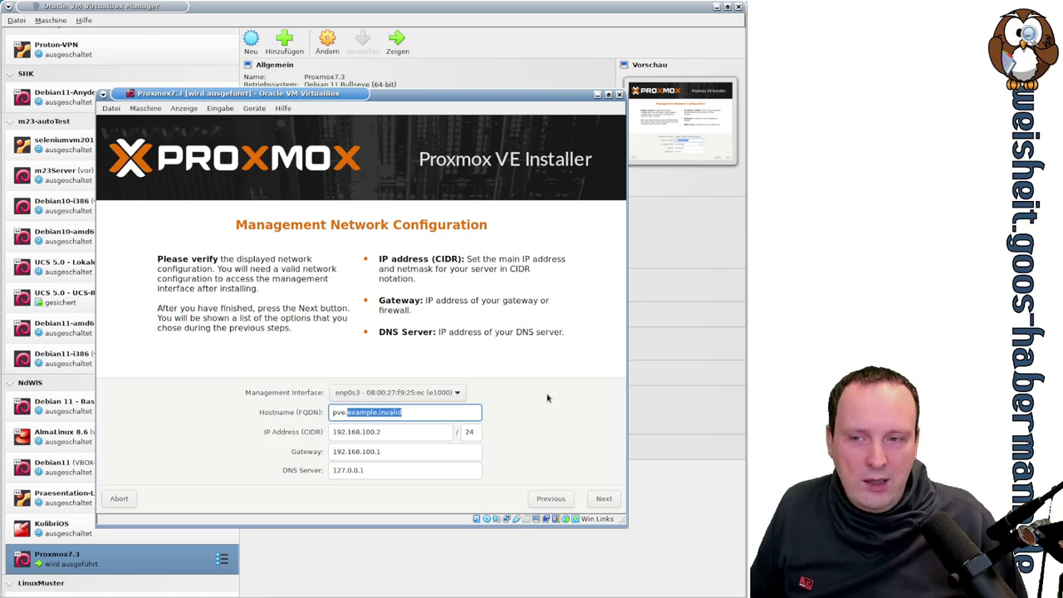
type("local")
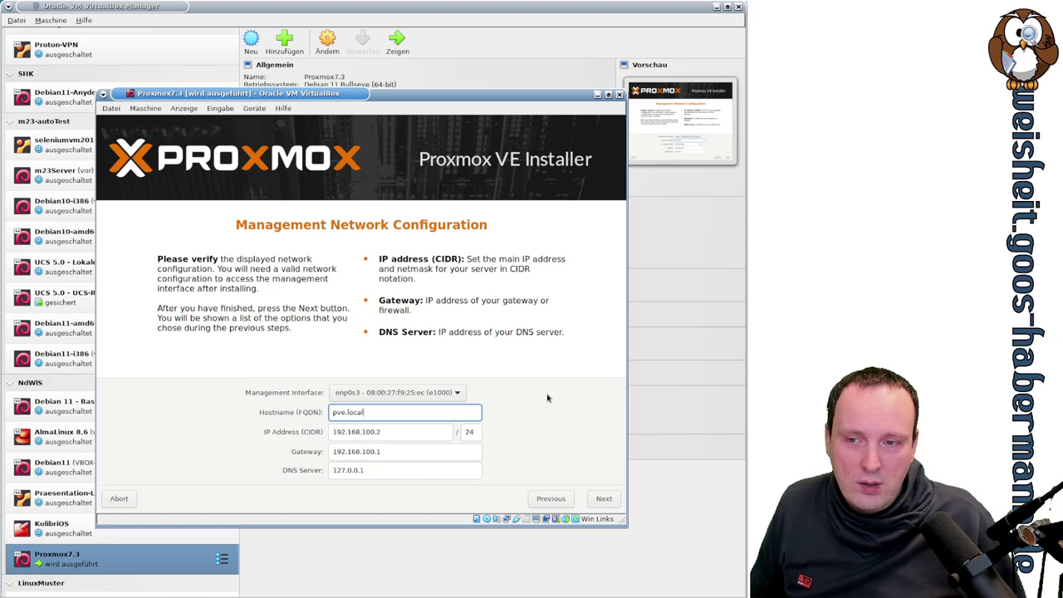
left_click(461, 392)
left_click(462, 394)
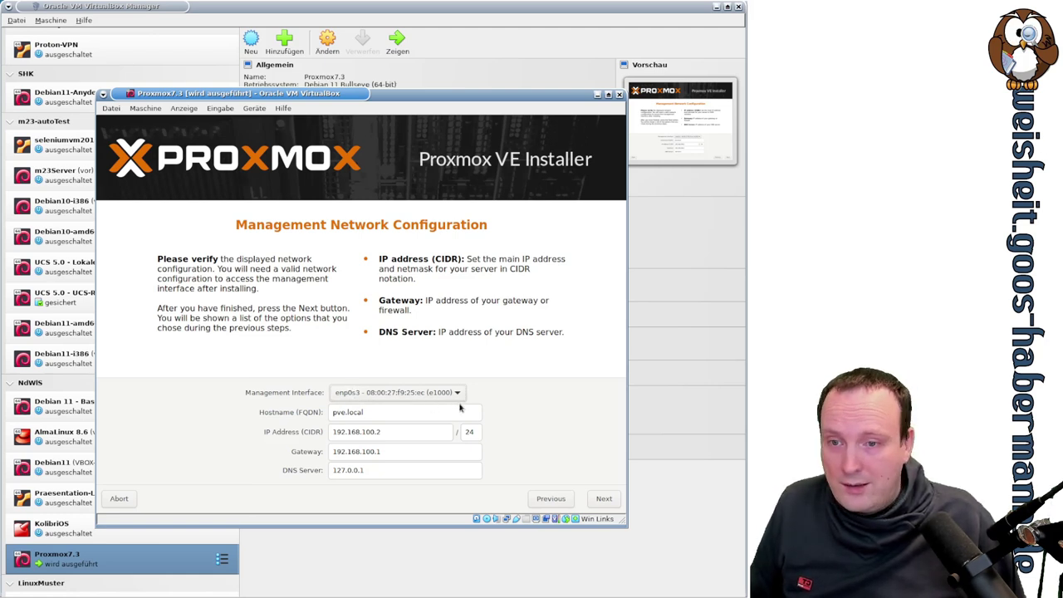
Step: Set IP 192.168.1.73/24 and gateway 192.168.1.5, then continue to the Summary
left_click(376, 432)
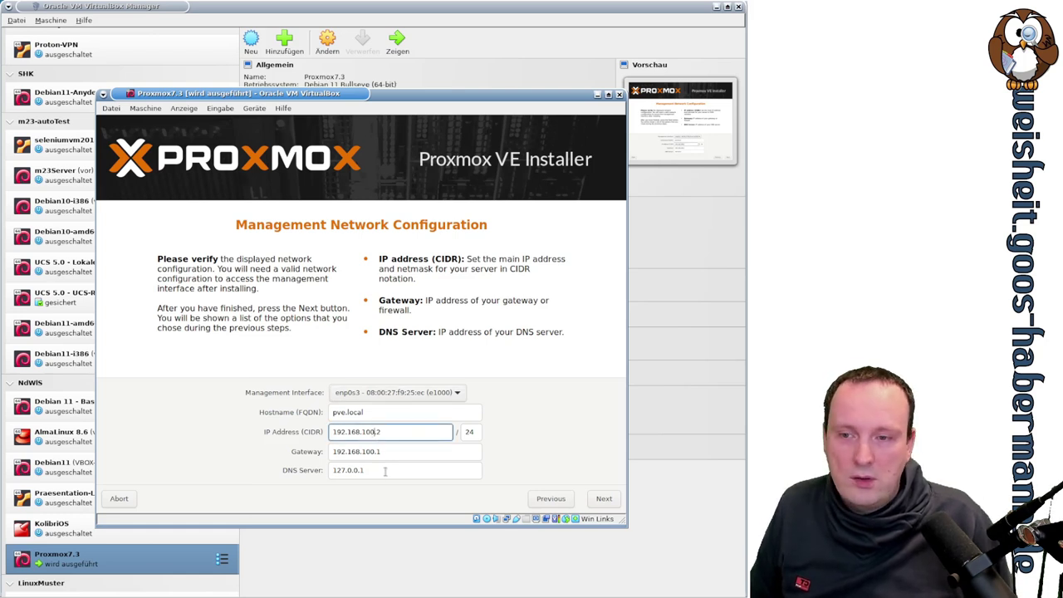
key("BackSpace")
key("BackSpace")
key("BackSpace")
key("BackSpace")
type(".")
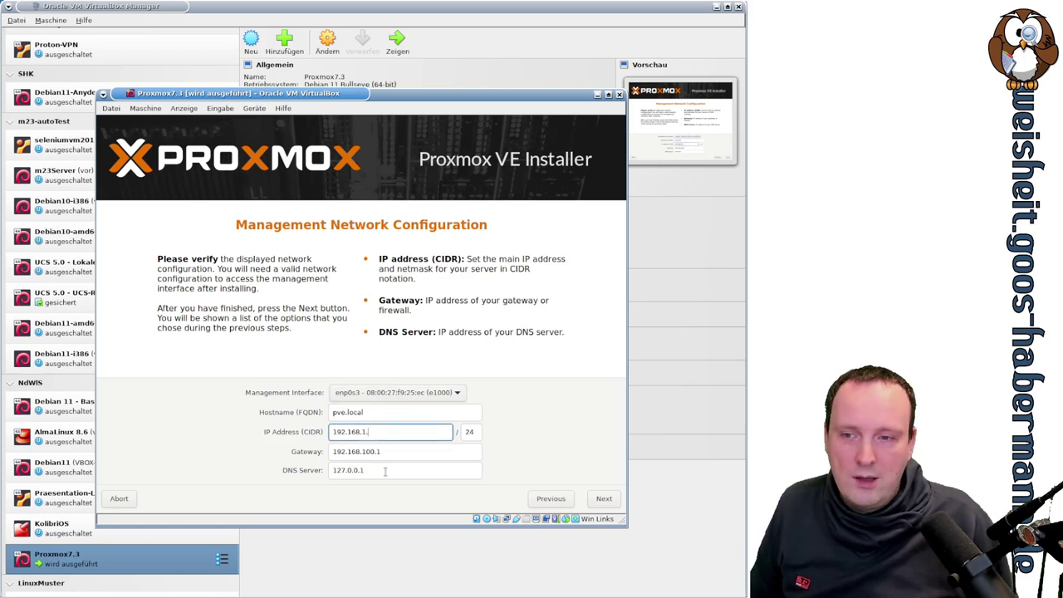
type("73")
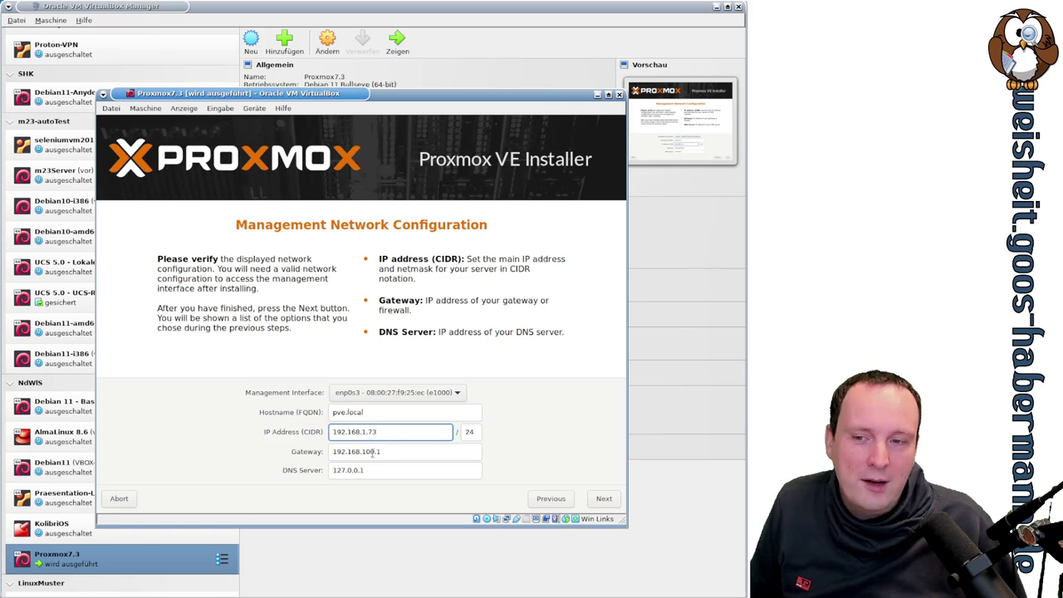
left_click_drag(364, 451, 402, 466)
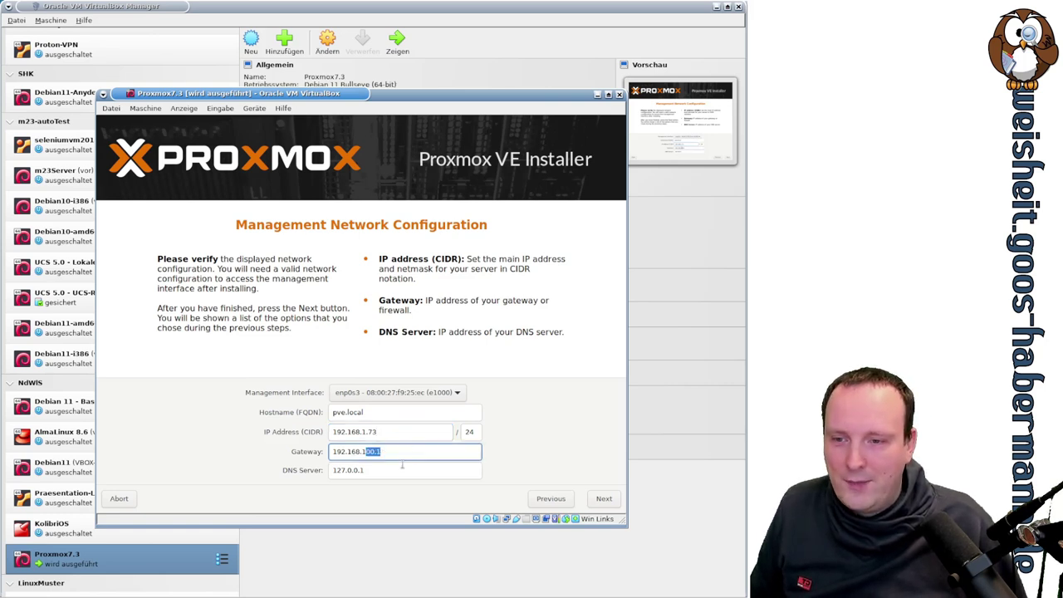
type(".5")
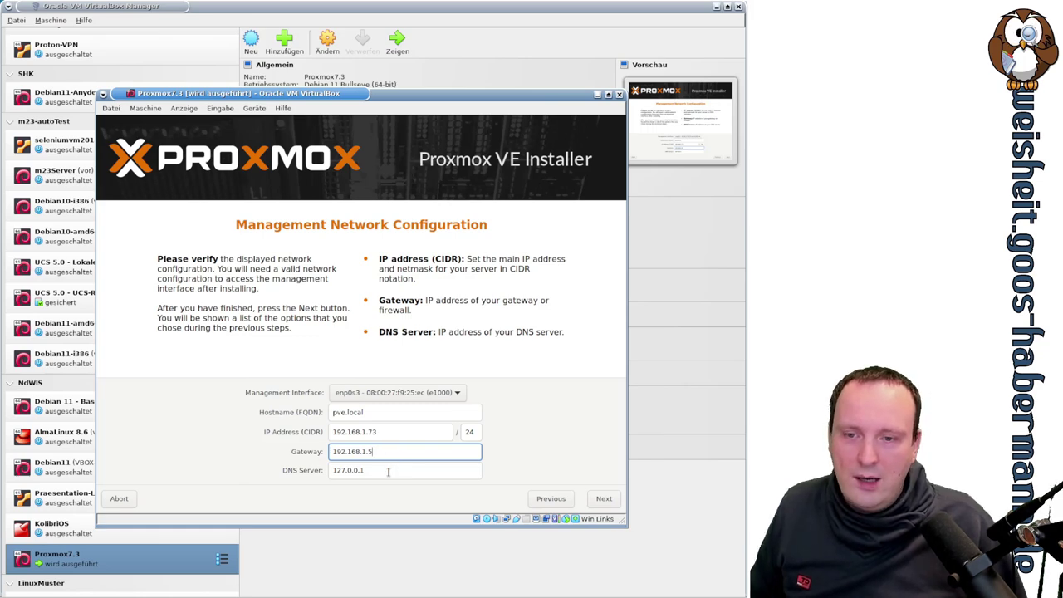
left_click_drag(387, 471, 331, 471)
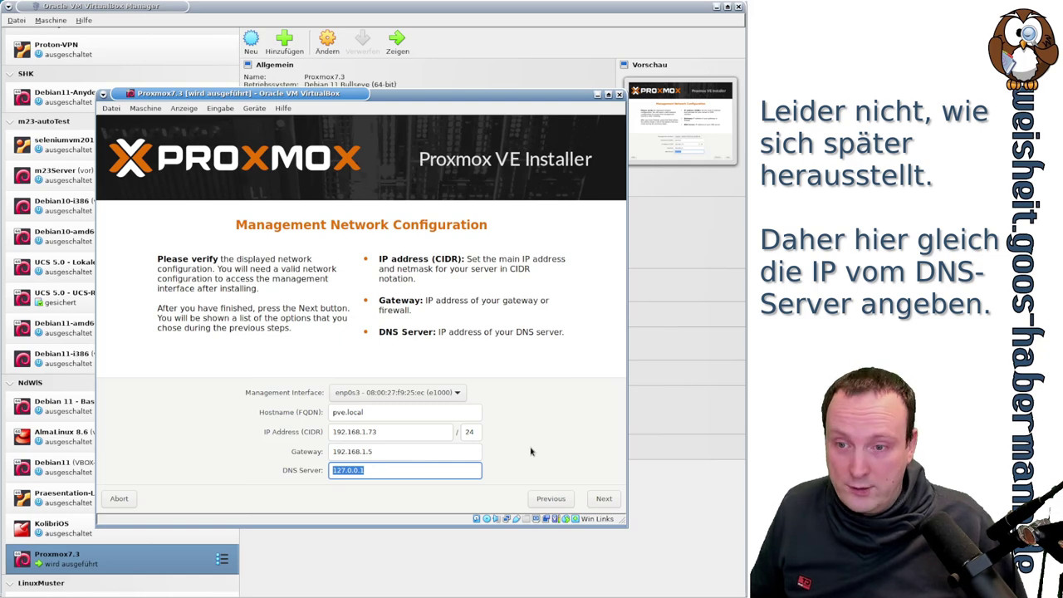
key("shift+Tab")
left_click(604, 499)
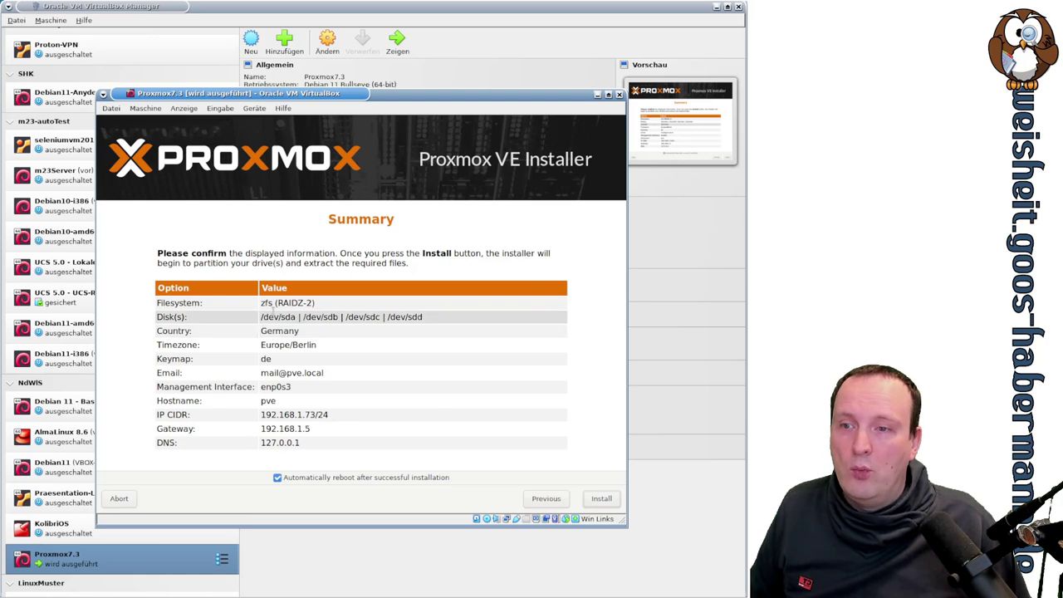
Step: Start the Proxmox VE installation from the Summary and let it finish and reboot
left_click(601, 499)
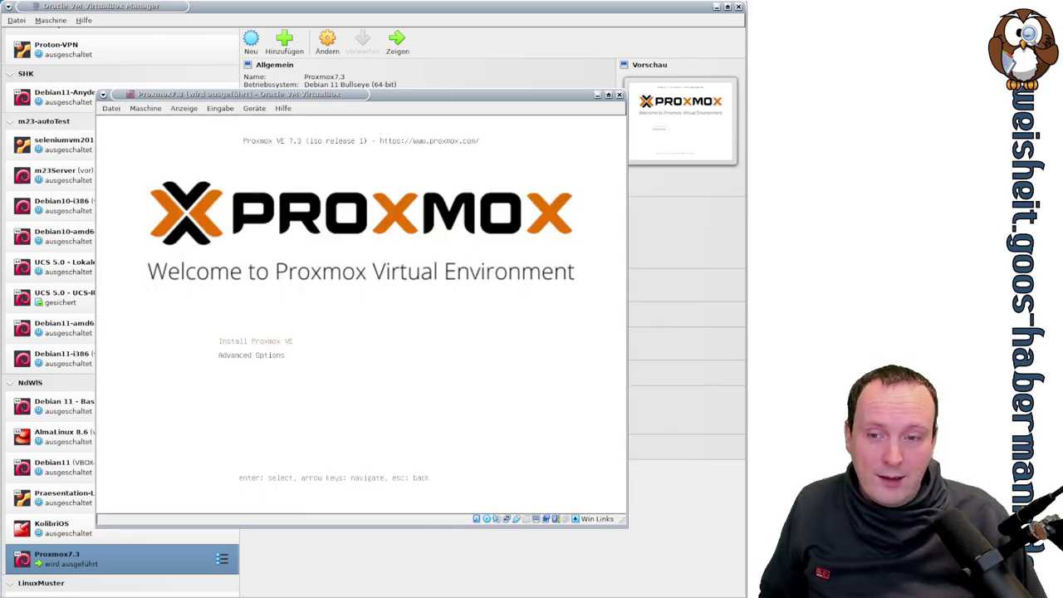
Step: Eject the Proxmox installer image from the VM's optical drive and reset the VM to boot the installed system
left_click(486, 519)
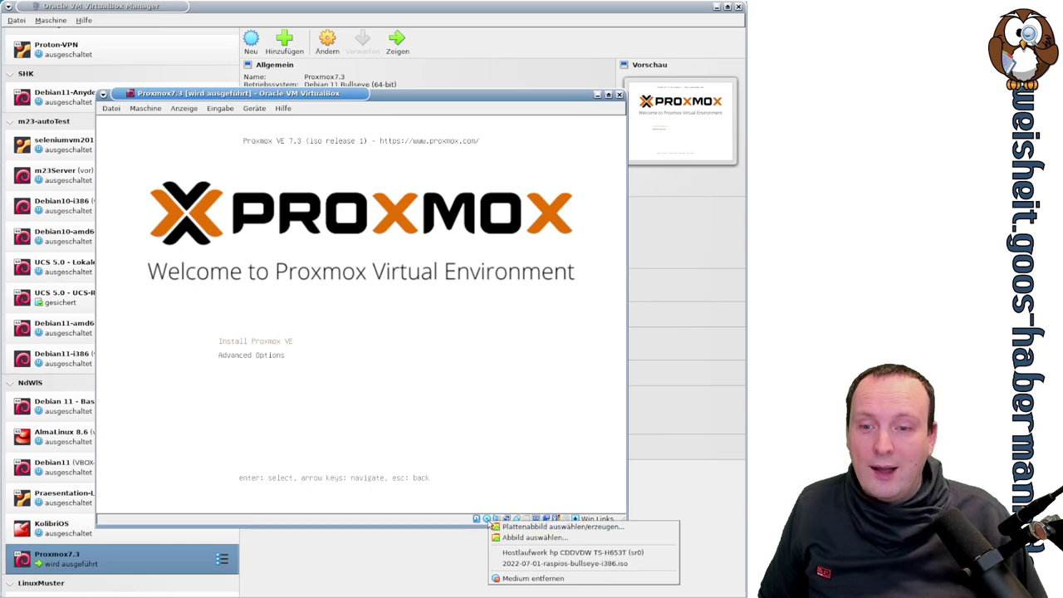
left_click(524, 578)
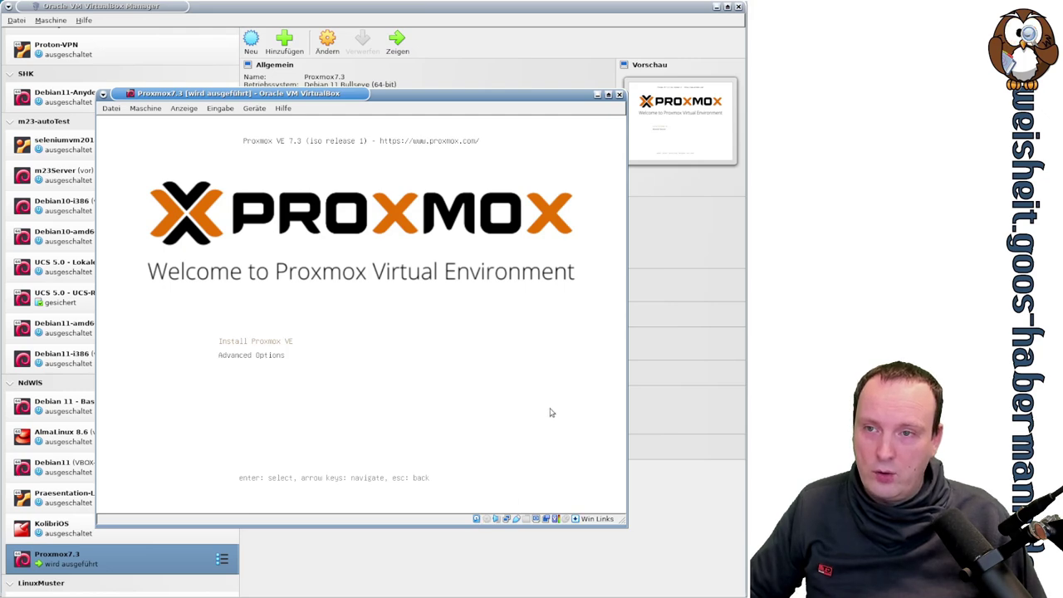
key("Control_R+r")
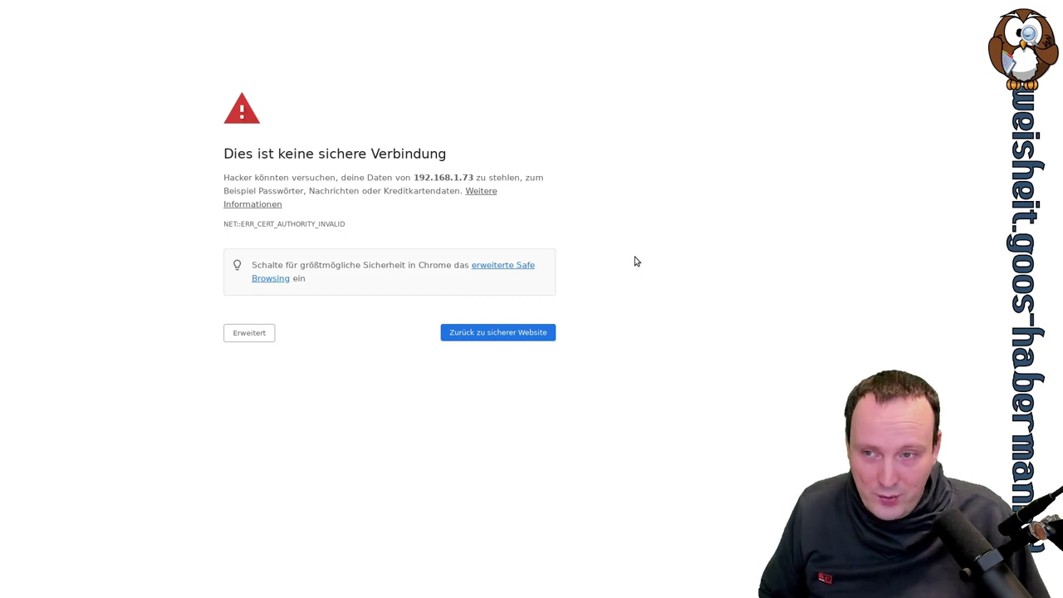
Step: Bypass Chrome's certificate warning and proceed to the Proxmox server at 192.168.1.73
left_click(267, 336)
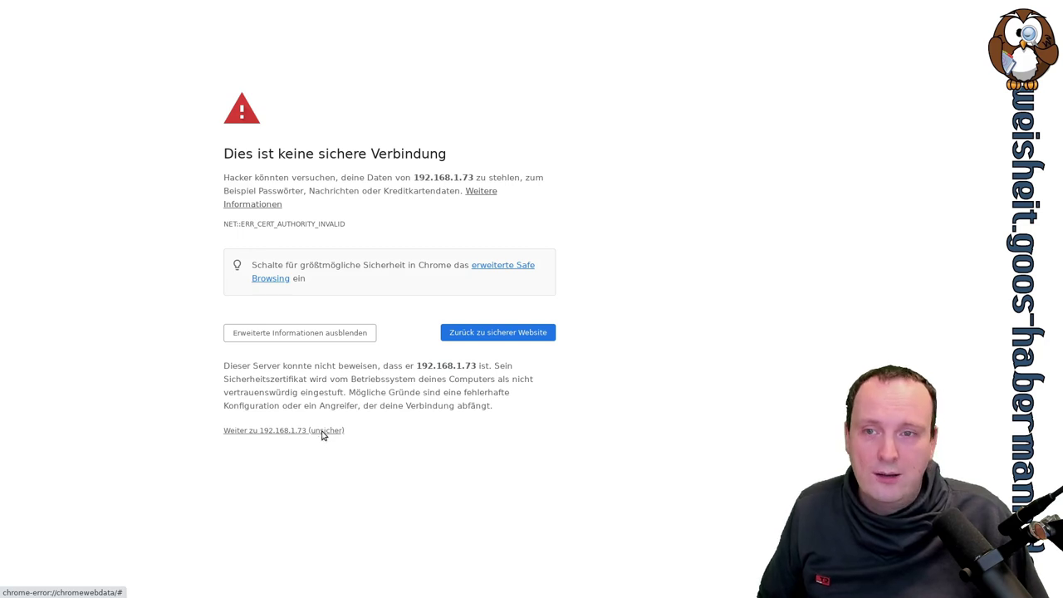
left_click(323, 433)
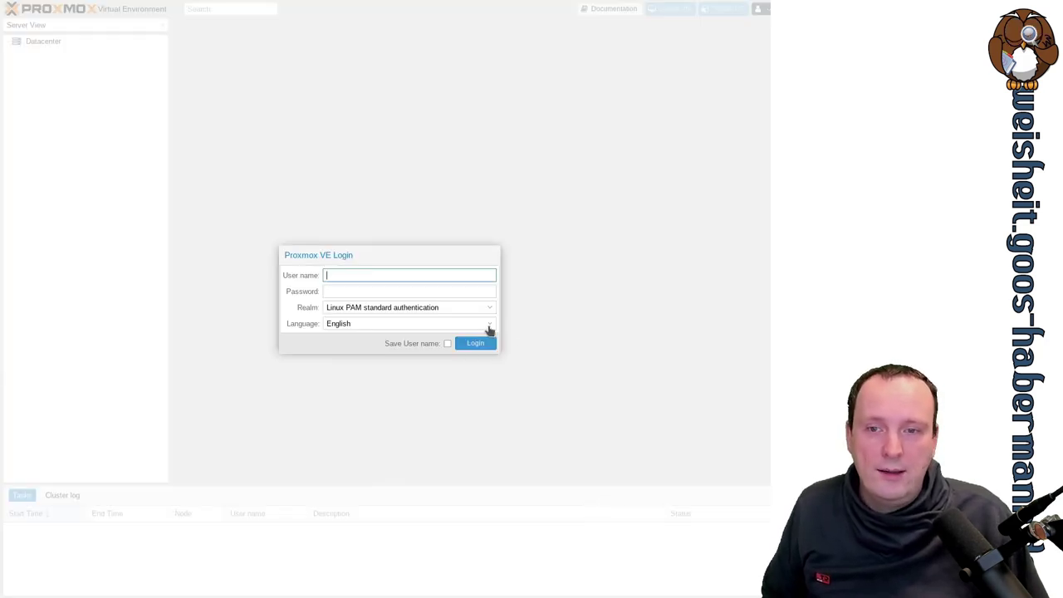
Step: Set the login language to German and sign in as root with the administrator password
left_click(489, 326)
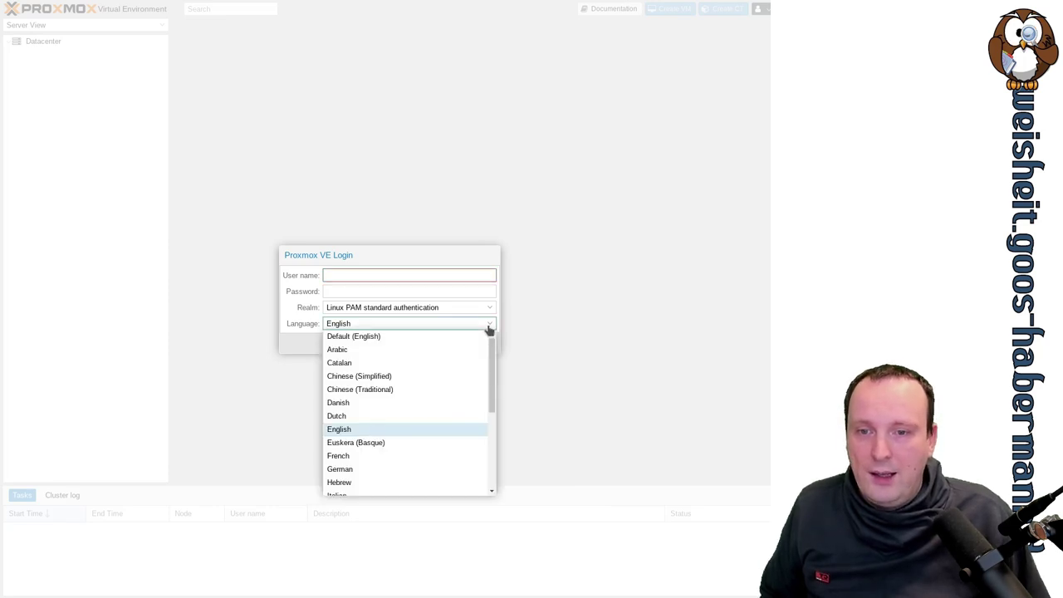
left_click(387, 470)
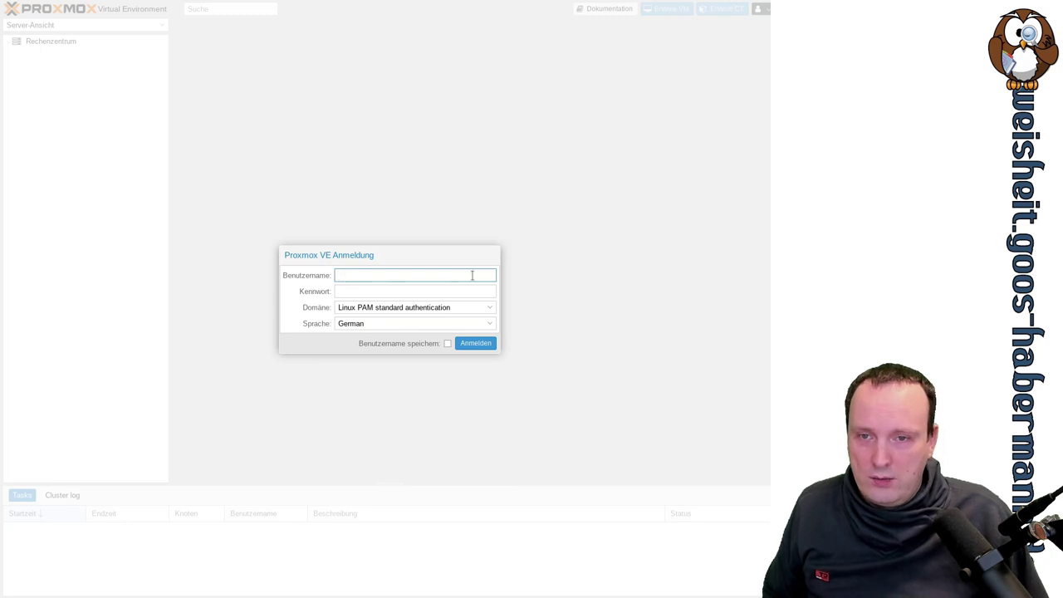
type("root")
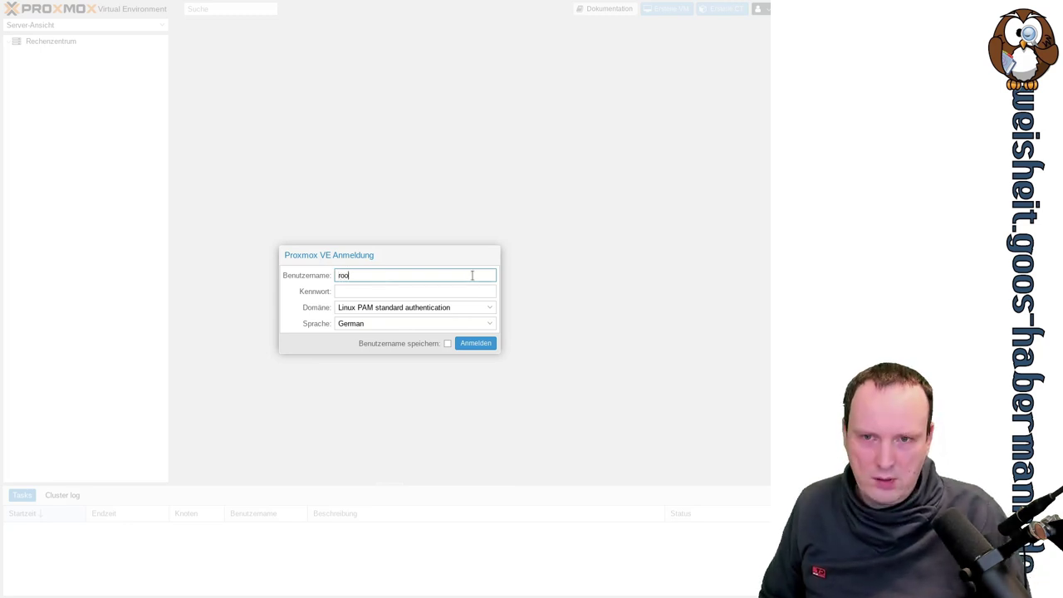
key("Tab")
type("********")
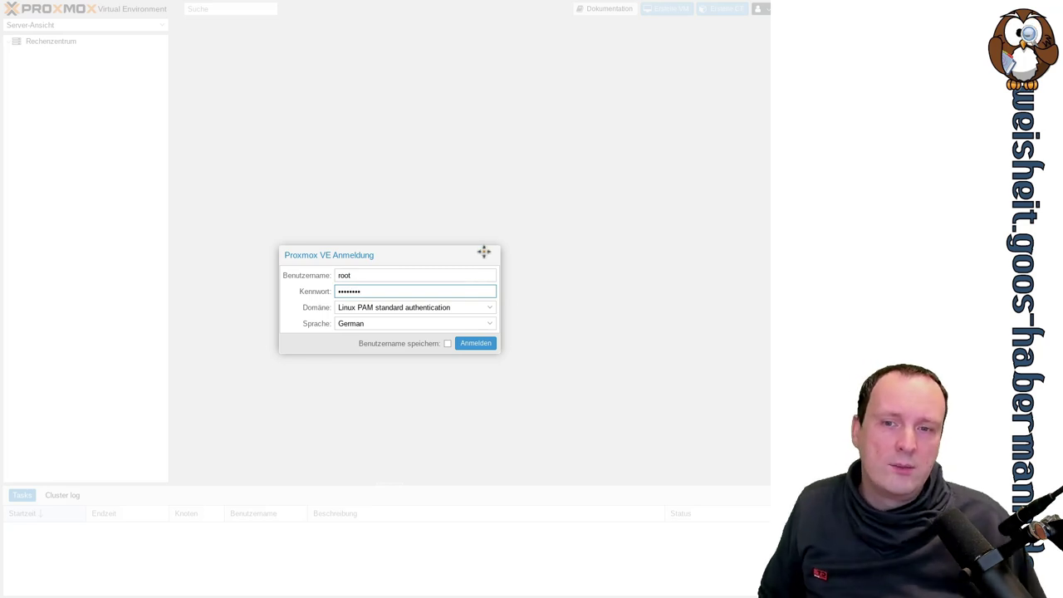
left_click(480, 345)
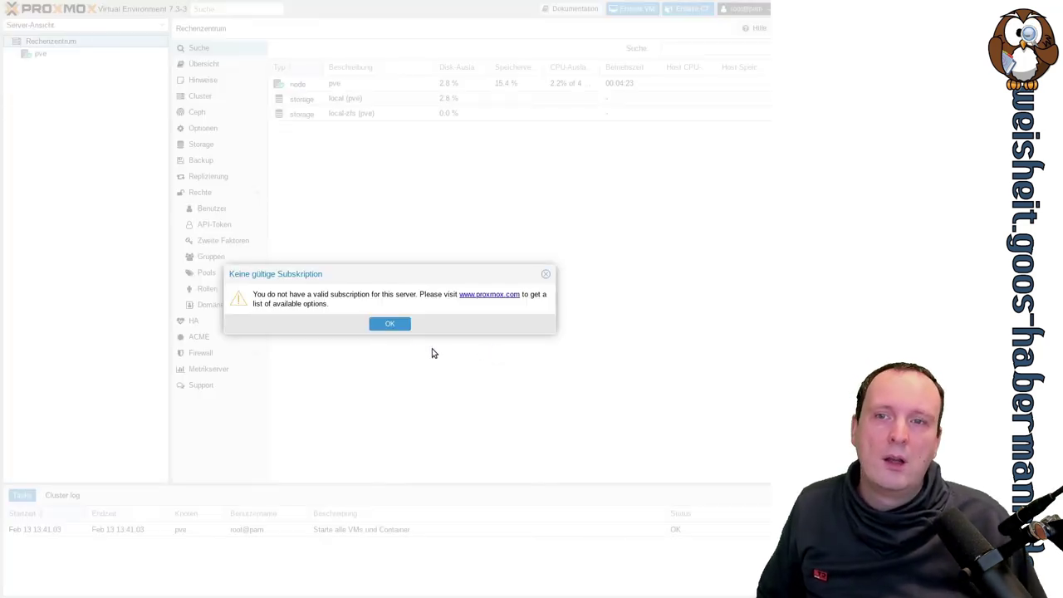
Step: Confirm the 'Keine gültige Subskription' notice with OK
left_click(394, 326)
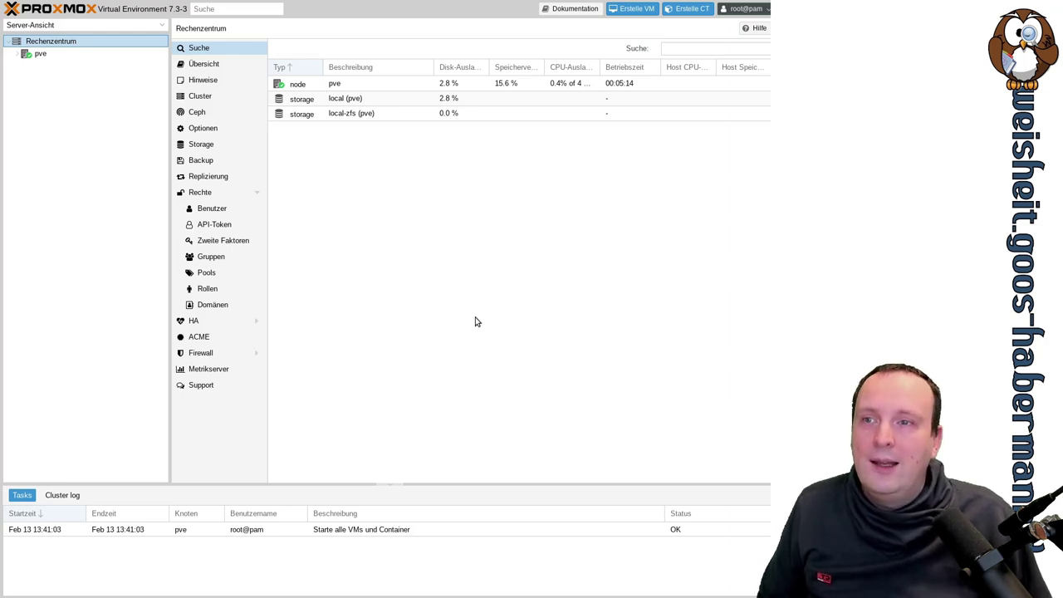
Step: Expand node pve, view the local-zfs storage, then open the local storage overview
left_click(17, 53)
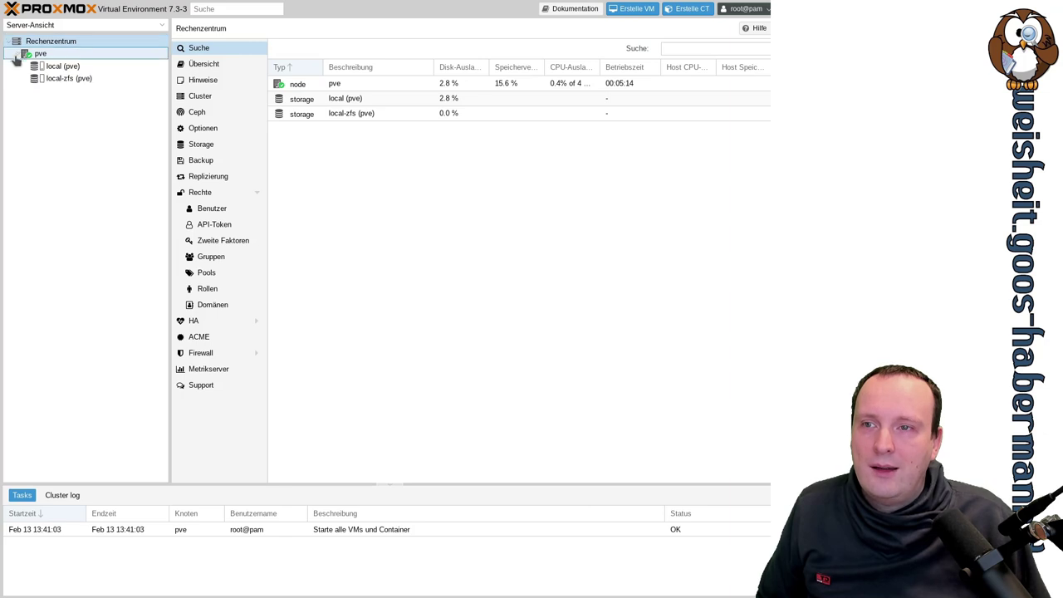
left_click(67, 79)
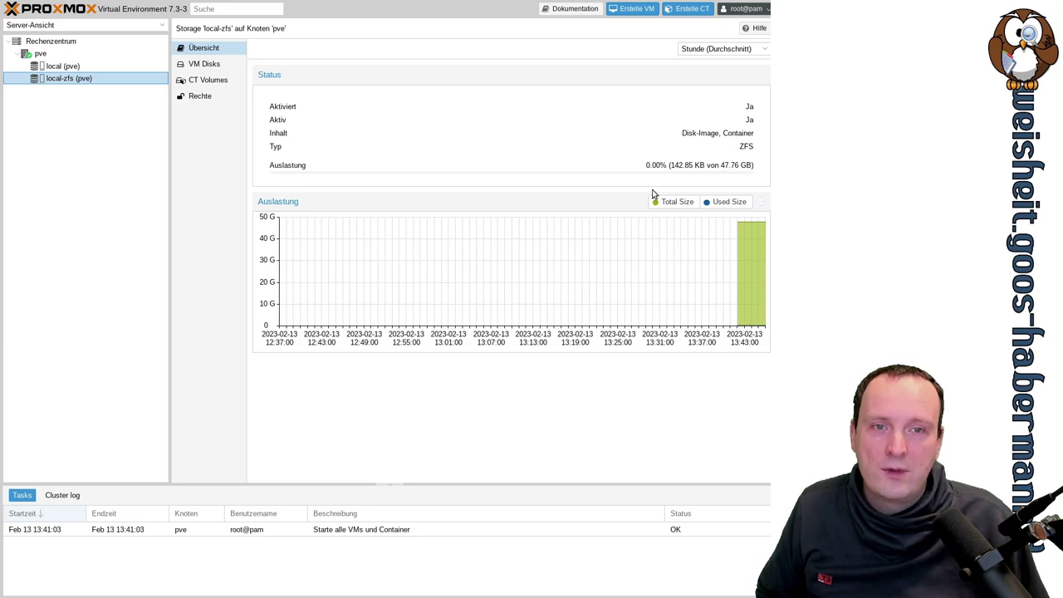
left_click(69, 70)
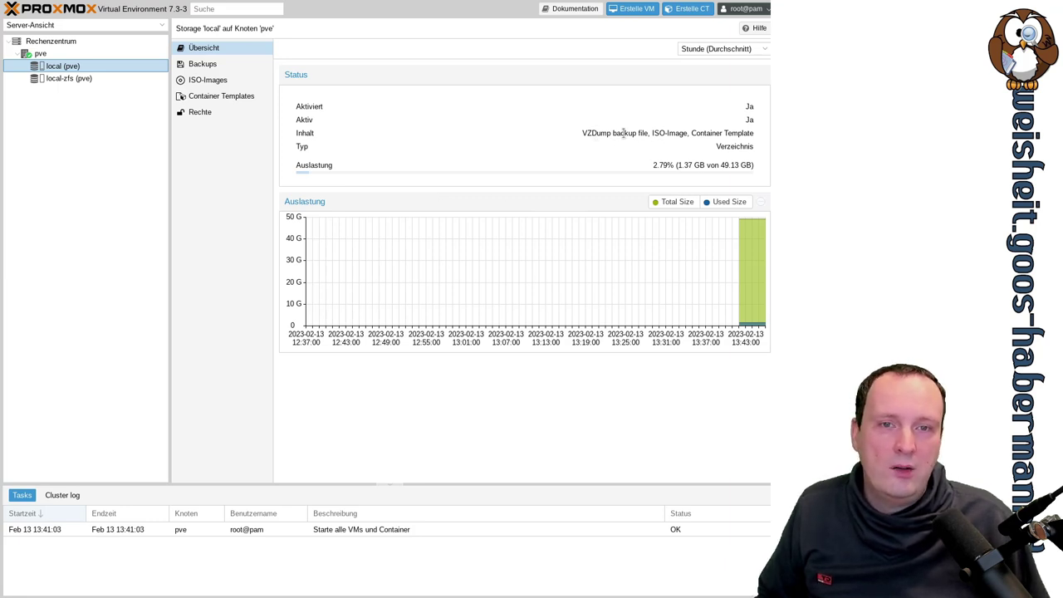
Step: Highlight local's ISO, container template and backup content types, then compare with local-zfs, ending on local-zfs
left_click_drag(652, 133, 746, 133)
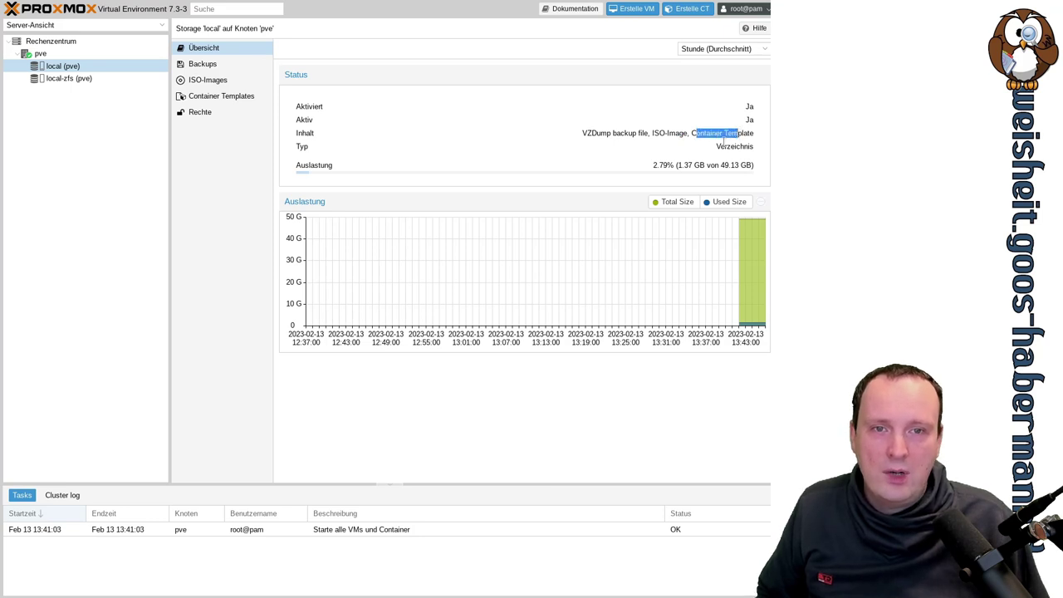
left_click_drag(587, 133, 645, 133)
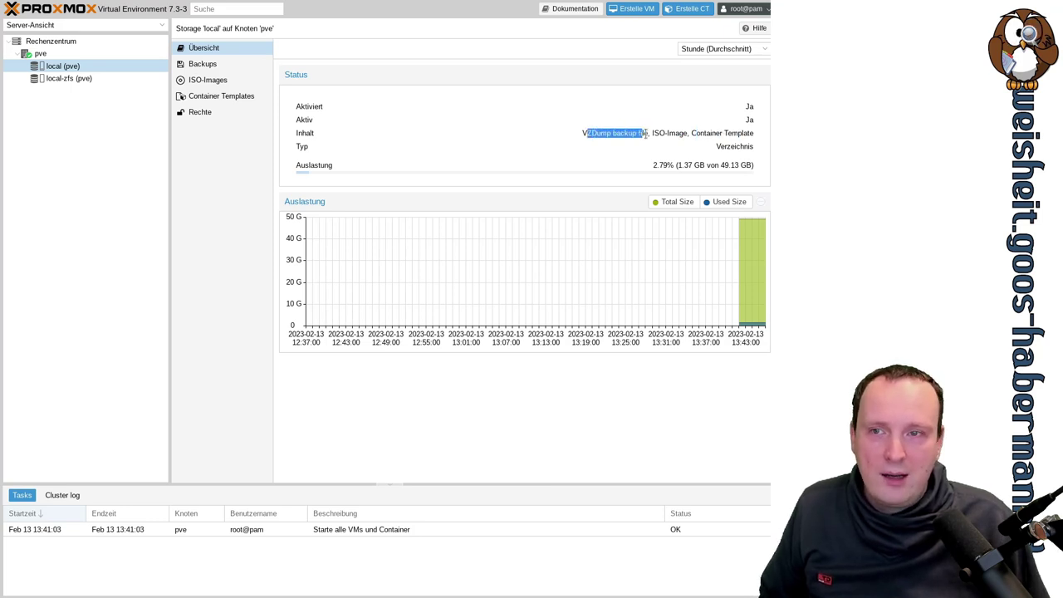
left_click(79, 81)
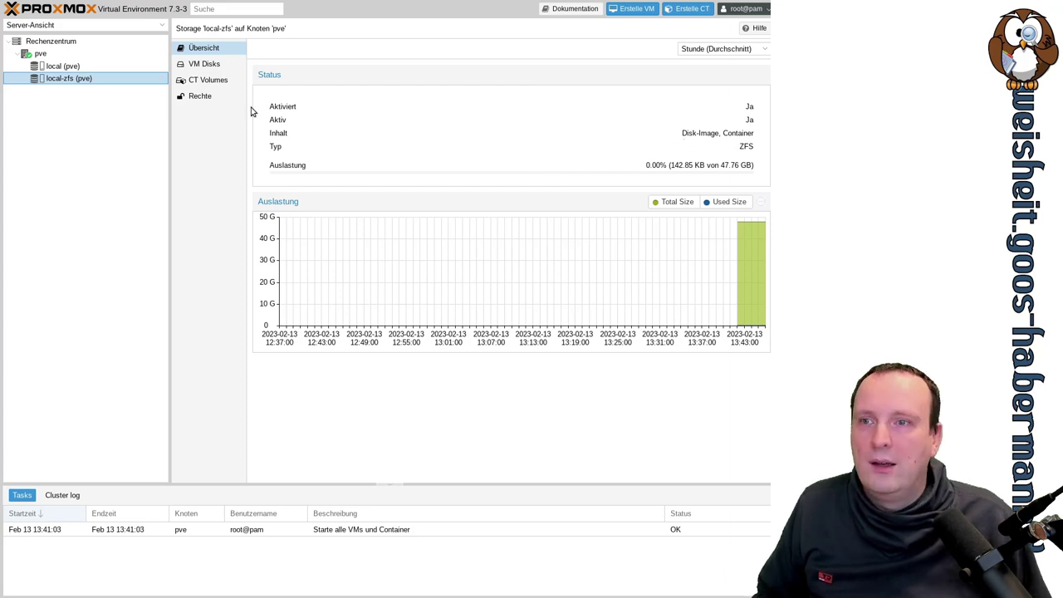
left_click(87, 68)
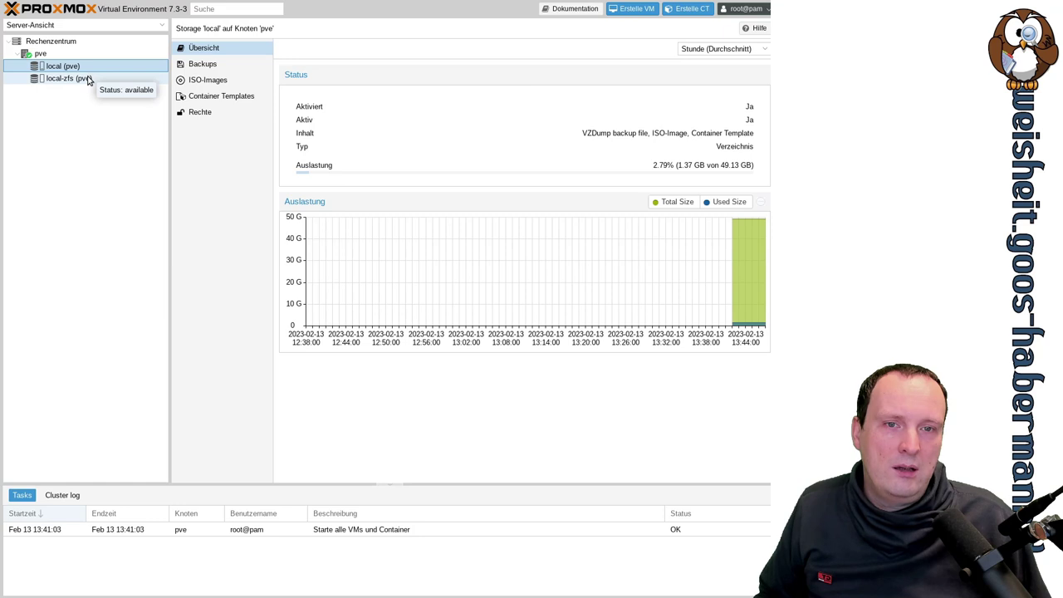
left_click(70, 78)
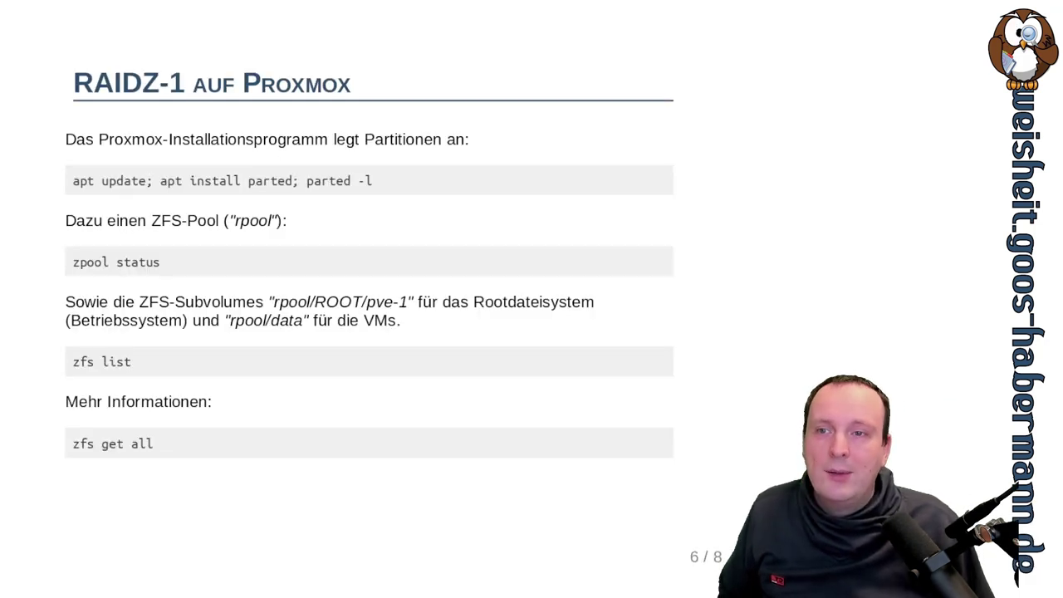
Step: Highlight 'Z-1' in the title of slide 6, 'RAIDZ-1 auf Proxmox'
left_click_drag(142, 83, 185, 84)
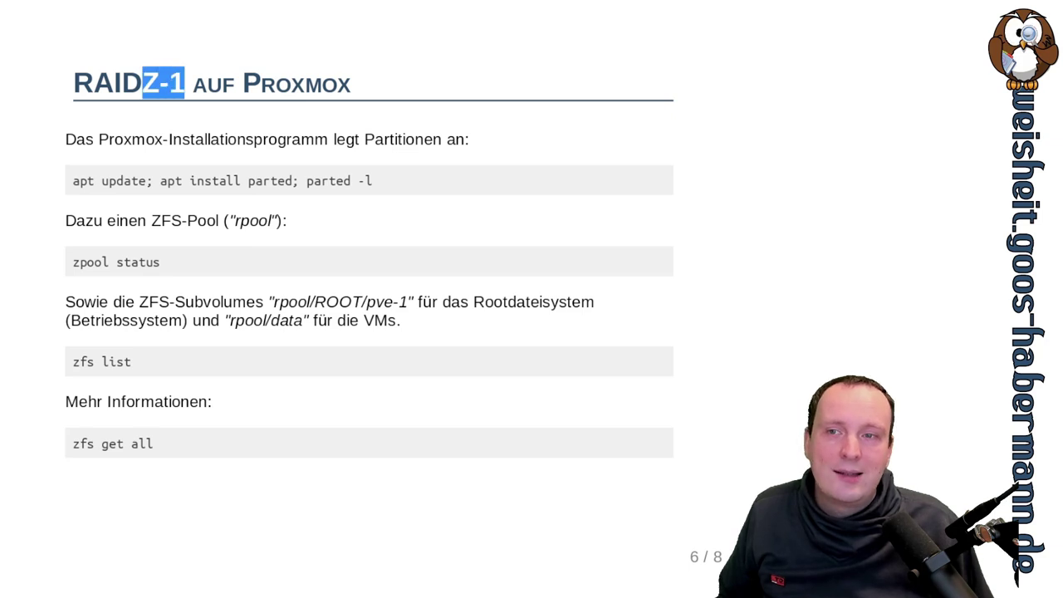